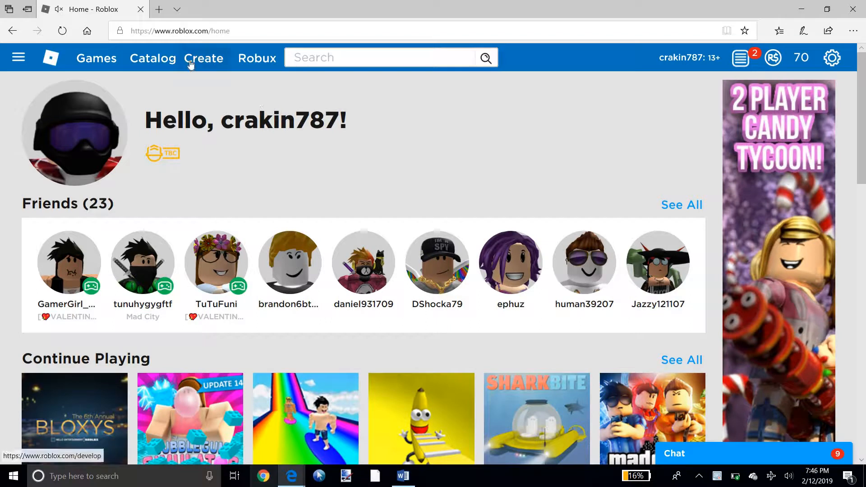
# Open the shirt creation page in the Roblox Create section
pyautogui.click(195, 66)
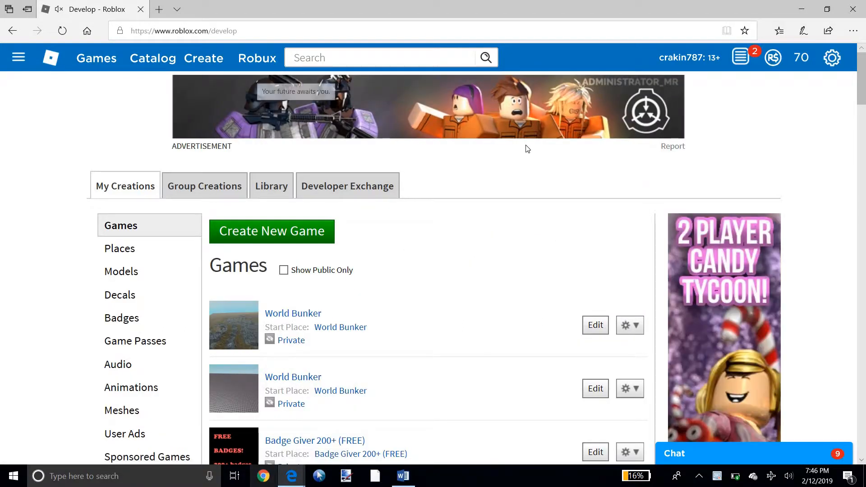
pyautogui.scroll(-1, 865, 117)
pyautogui.moveTo(864, 120); pyautogui.dragTo(859, 90)
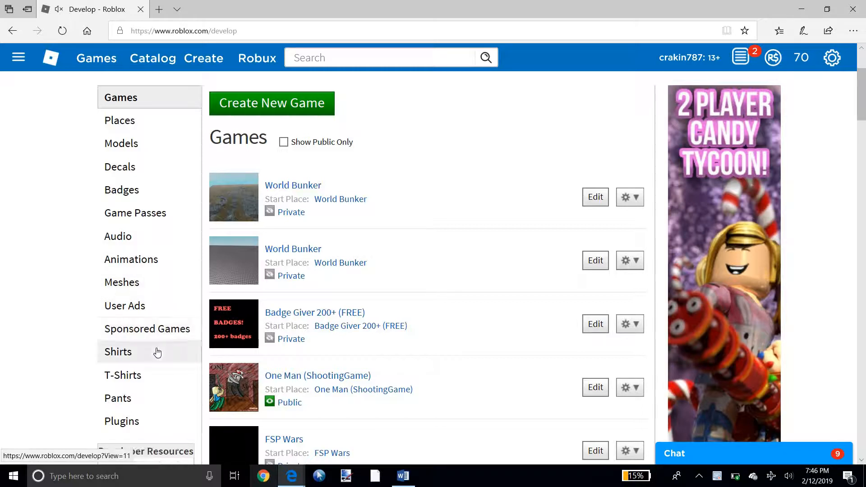
pyautogui.click(146, 362)
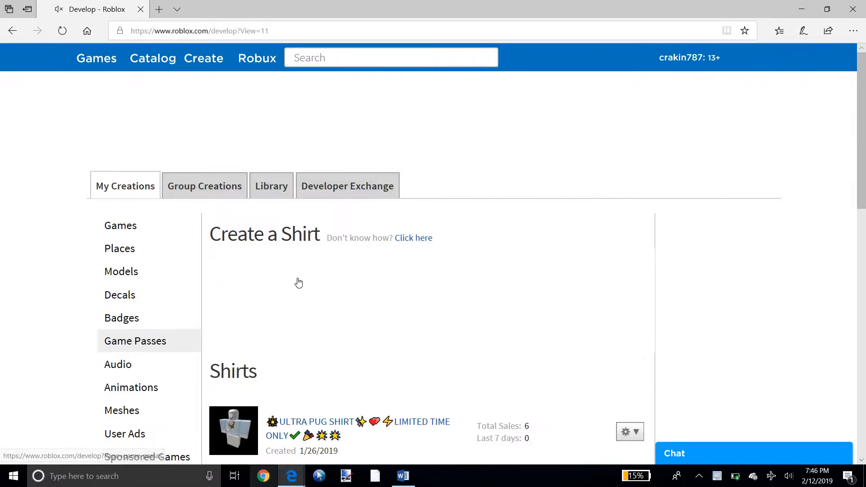
# Look over the existing shirts and the template note on the Create a Shirt form
pyautogui.scroll(-6, 384, 221)
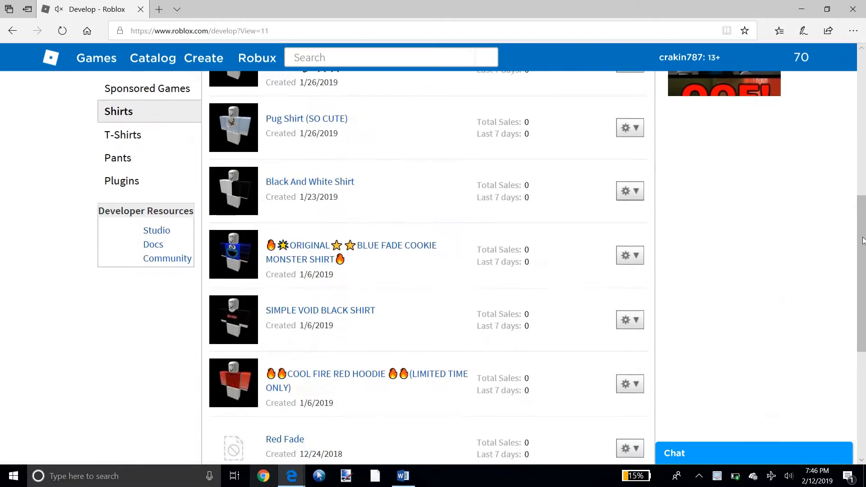
pyautogui.scroll(2, 383, 221)
pyautogui.scroll(-1, 383, 222)
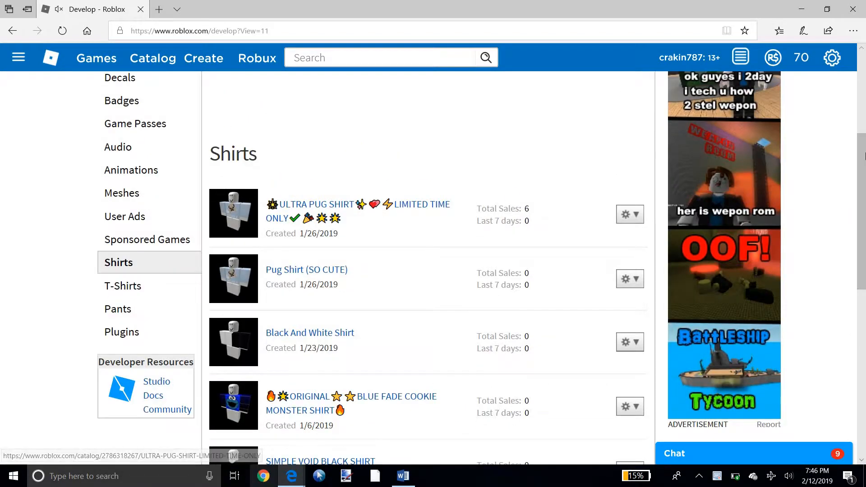
pyautogui.scroll(5, 516, 288)
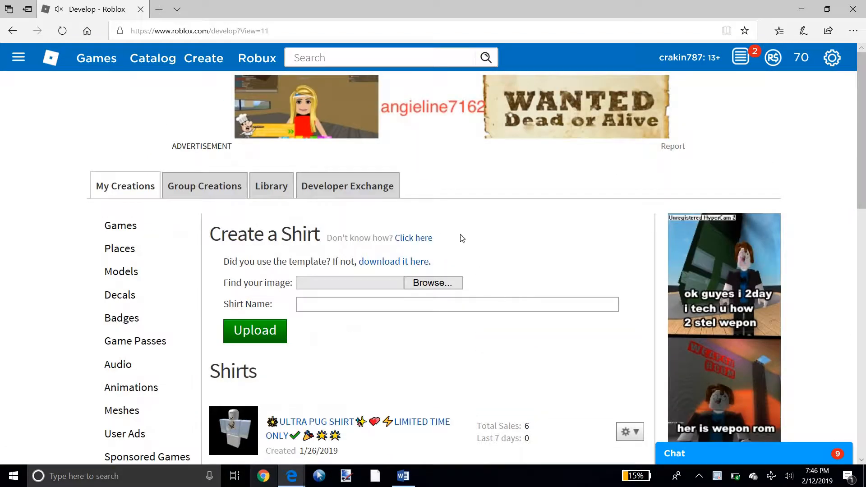
pyautogui.moveTo(230, 262); pyautogui.dragTo(339, 263)
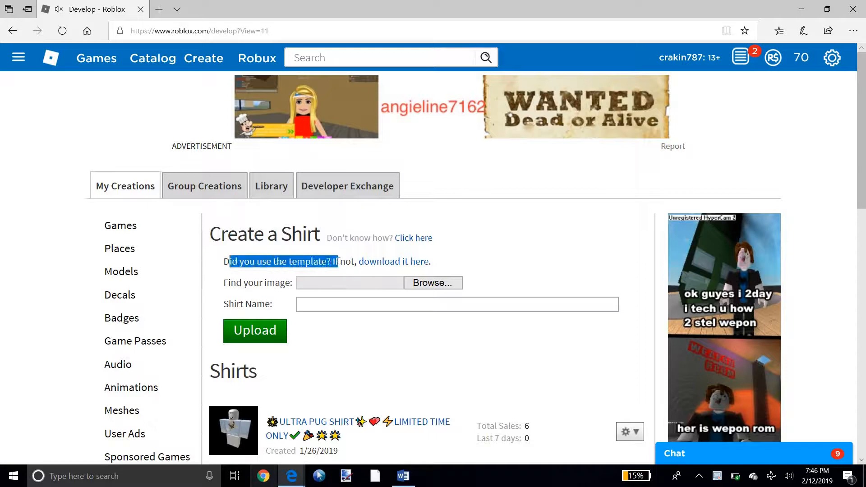
pyautogui.click(339, 264)
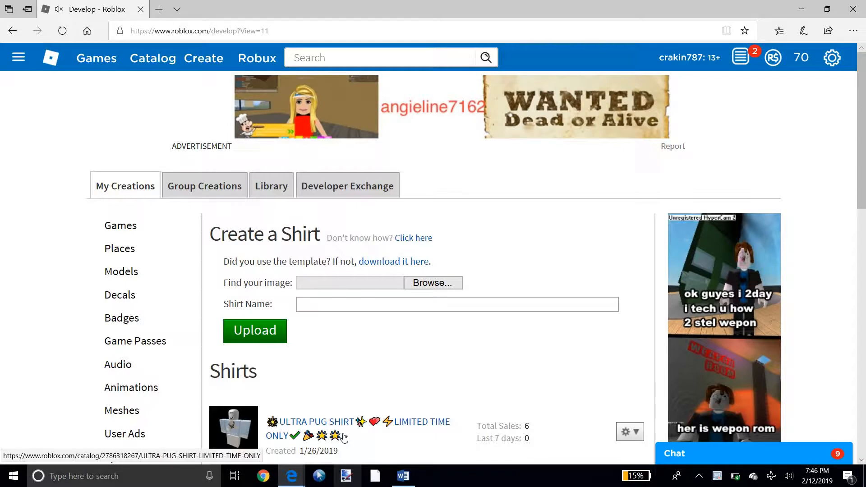
# Try to visit the paint.net website in a new browser tab, and close that tab
pyautogui.click(159, 7)
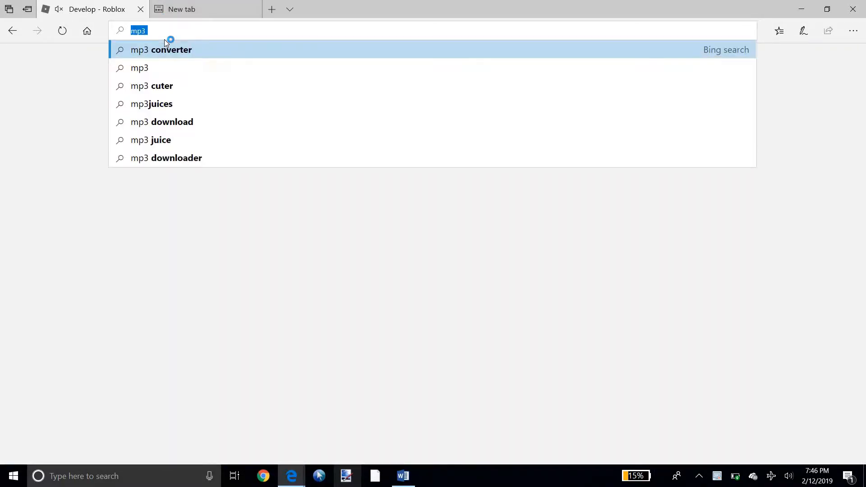
pyautogui.press('BackSpace')
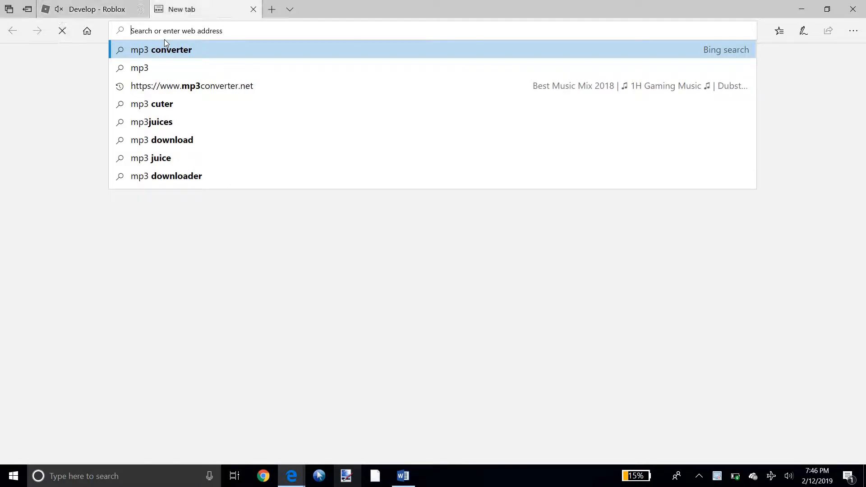
pyautogui.write('paint')
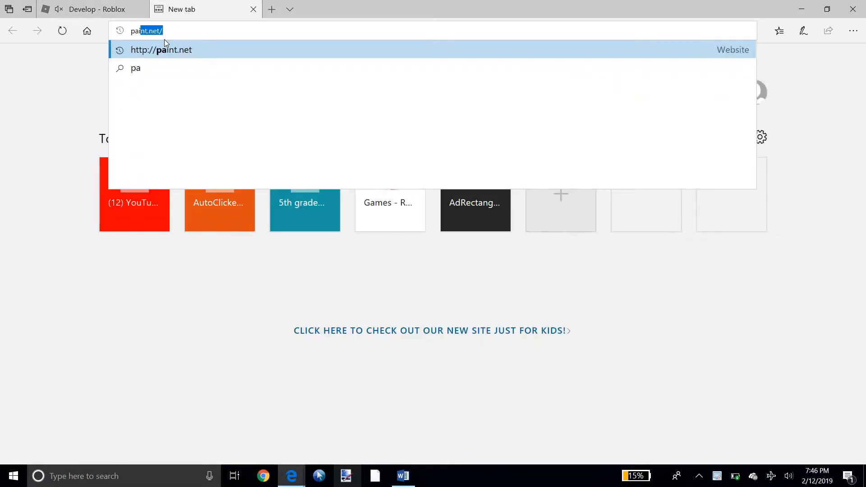
pyautogui.write('.net')
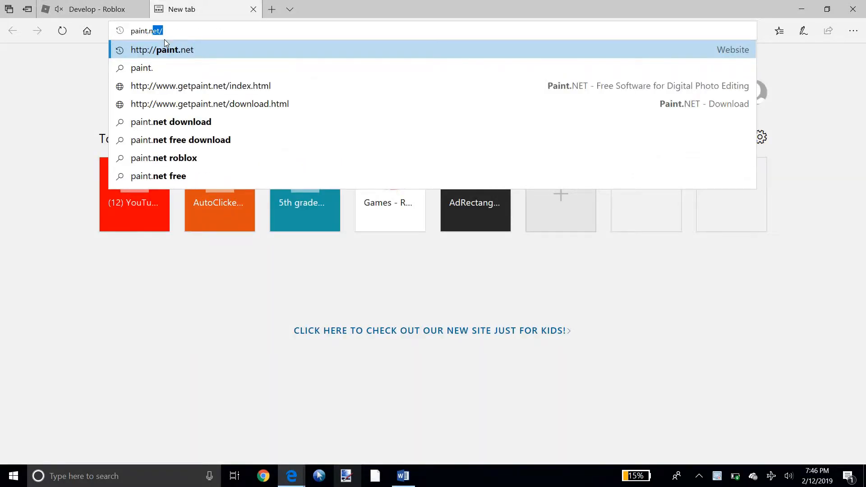
pyautogui.write('\\')
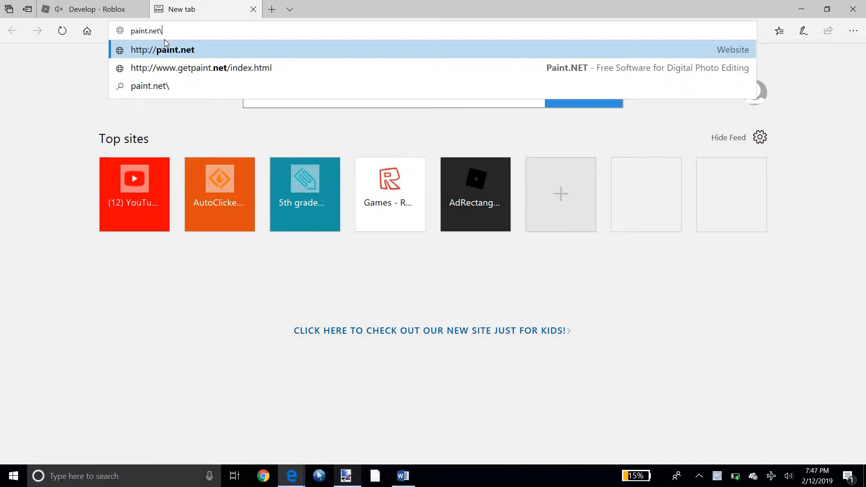
pyautogui.press('BackSpace')
pyautogui.press('Return')
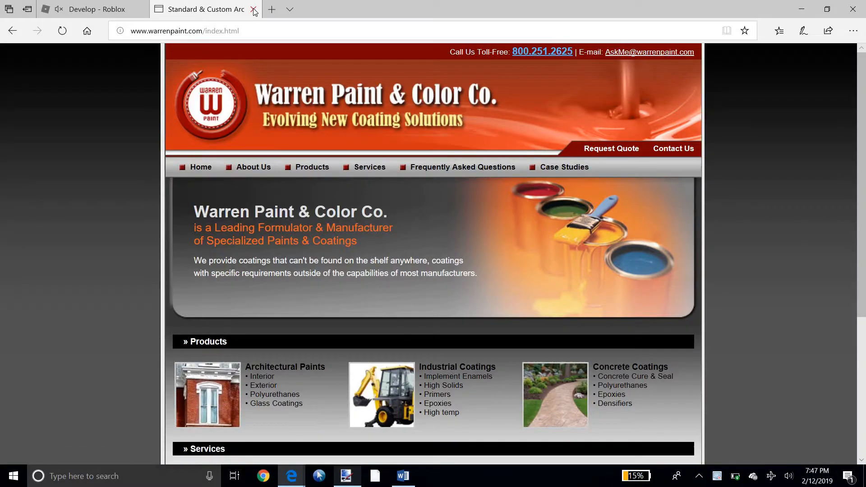
pyautogui.click(254, 10)
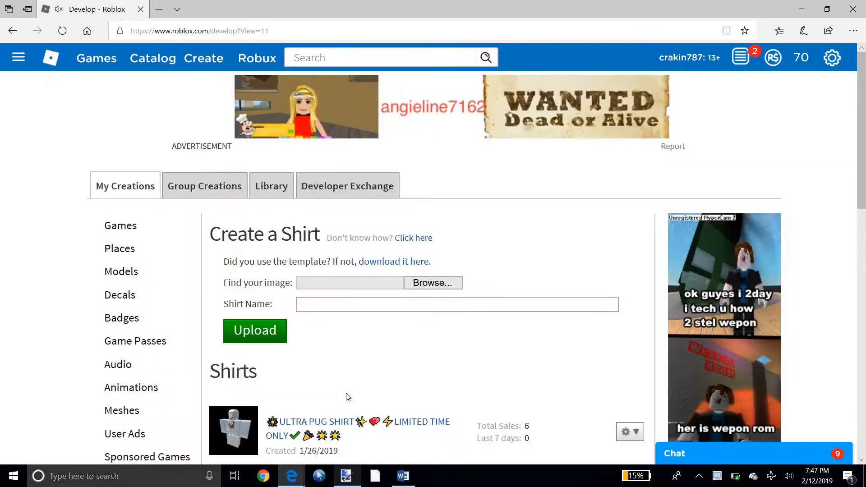
# Switch to paint.net, maximize its window and open the shirt template Template-Shirts-R15_04202017 from the Camera Roll folder
pyautogui.click(346, 475)
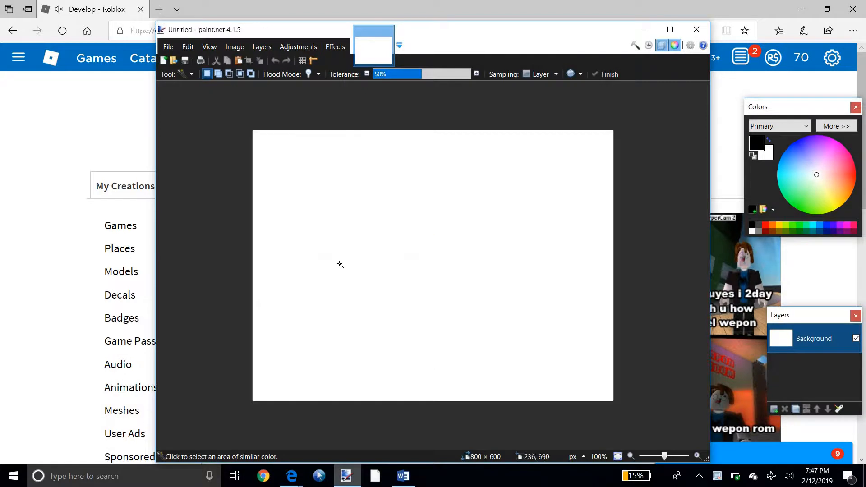
pyautogui.click(670, 29)
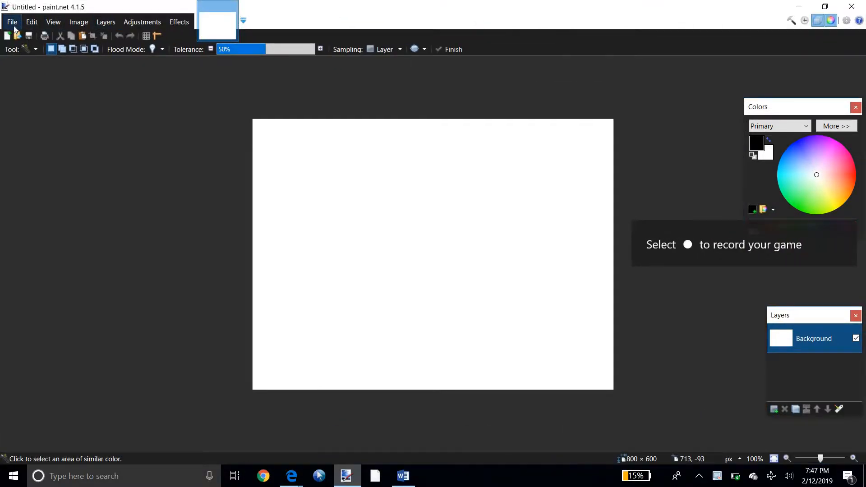
pyautogui.click(12, 22)
pyautogui.click(27, 52)
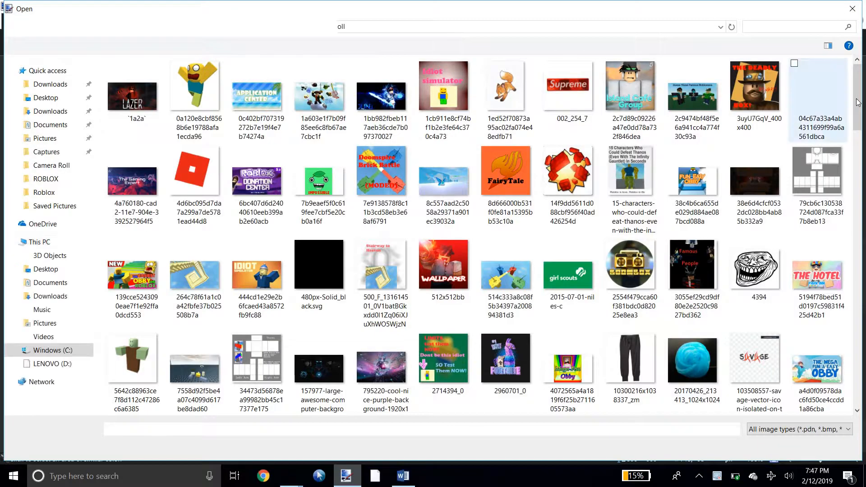
pyautogui.moveTo(856, 99); pyautogui.dragTo(807, 321)
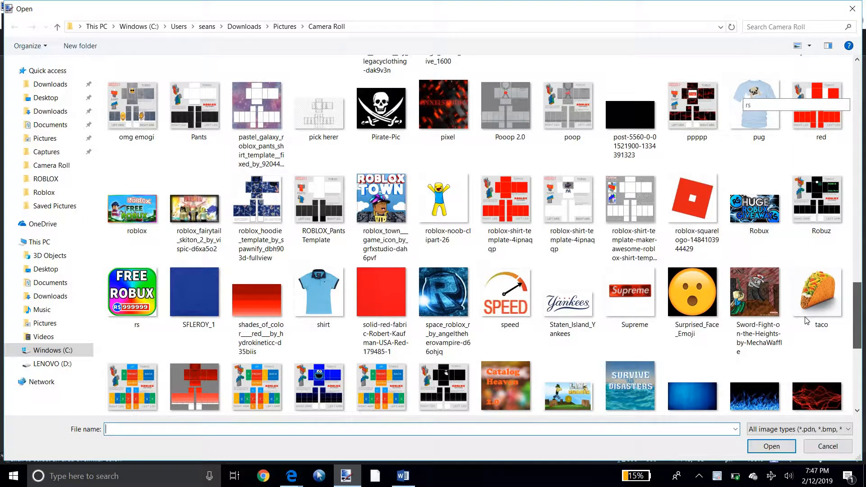
pyautogui.moveTo(806, 324); pyautogui.dragTo(794, 362)
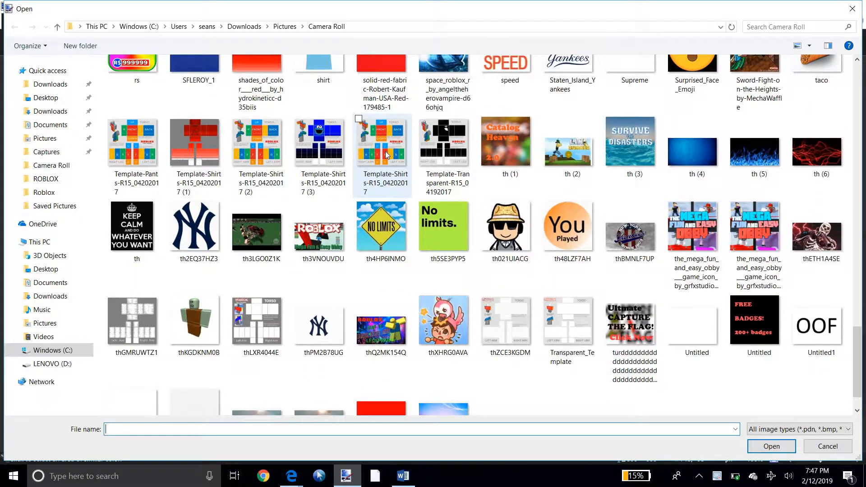
pyautogui.doubleClick(386, 155)
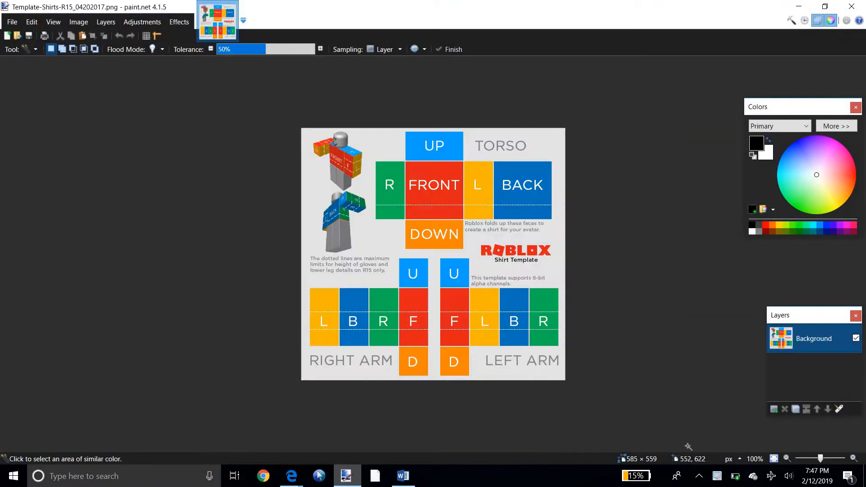
# Select the torso's R, FRONT, UP, L, BACK and DOWN panels together with the Magic Wand at 50% tolerance
pyautogui.moveTo(820, 459); pyautogui.dragTo(821, 460)
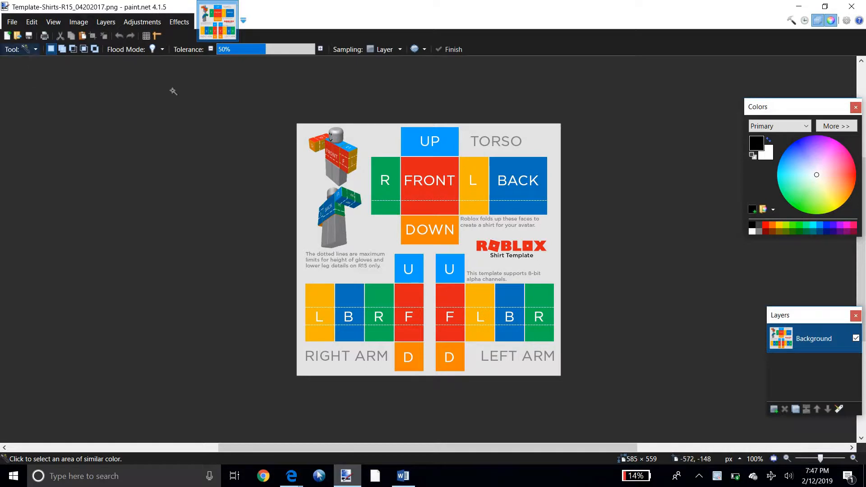
pyautogui.click(391, 193)
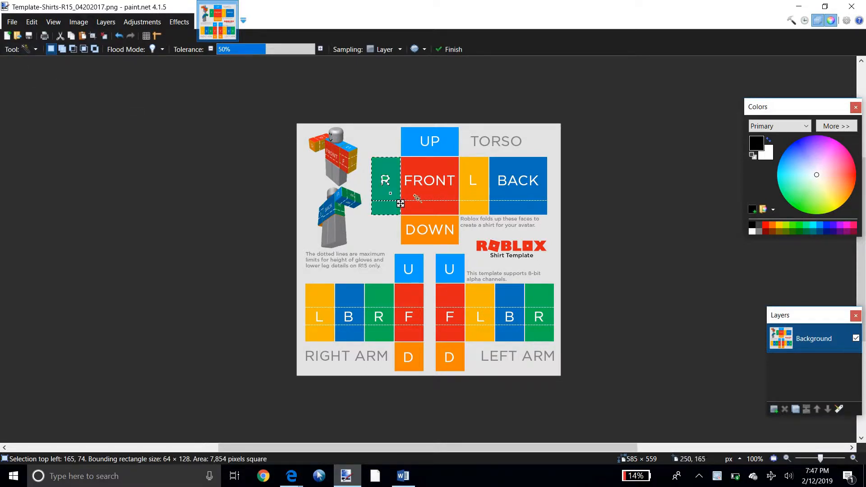
pyautogui.keyDown('ctrl'); pyautogui.click(418, 199); pyautogui.keyUp('ctrl')
pyautogui.keyDown('ctrl'); pyautogui.click(444, 155); pyautogui.keyUp('ctrl')
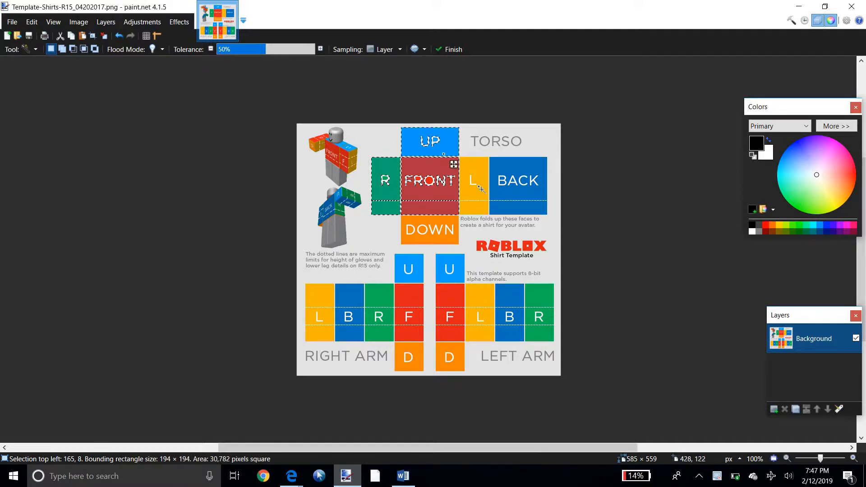
pyautogui.keyDown('ctrl'); pyautogui.click(478, 188); pyautogui.keyUp('ctrl')
pyautogui.keyDown('ctrl'); pyautogui.click(512, 193); pyautogui.keyUp('ctrl')
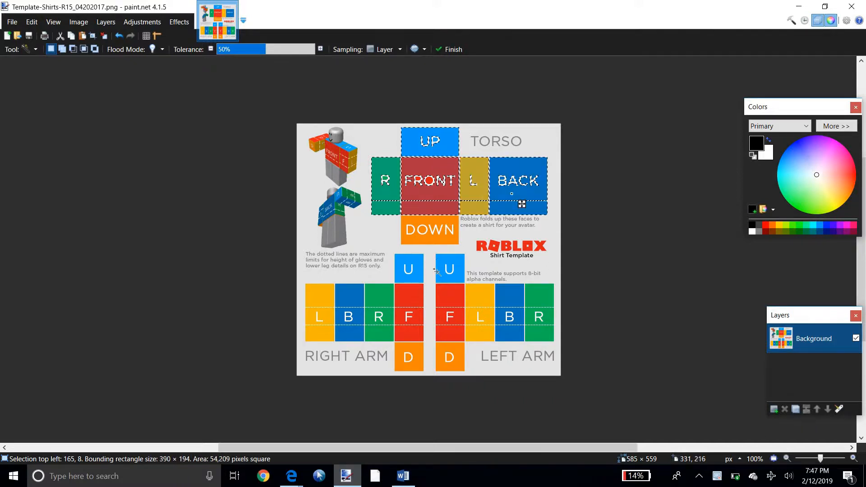
pyautogui.keyDown('ctrl'); pyautogui.click(446, 222); pyautogui.keyUp('ctrl')
# Add the left arm's U, F, L, B, R and D panels to the selection
pyautogui.keyDown('ctrl'); pyautogui.click(448, 297); pyautogui.keyUp('ctrl')
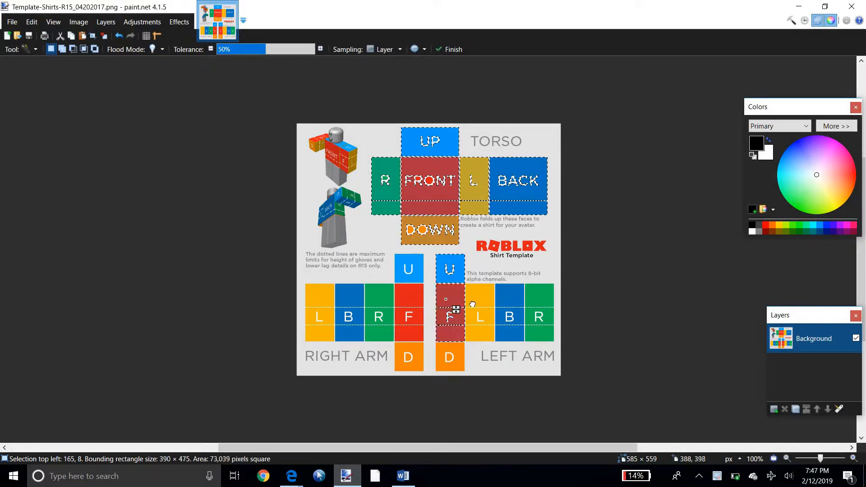
pyautogui.keyDown('ctrl'); pyautogui.click(472, 303); pyautogui.keyUp('ctrl')
pyautogui.keyDown('ctrl'); pyautogui.click(512, 302); pyautogui.keyUp('ctrl')
pyautogui.keyDown('ctrl'); pyautogui.click(540, 301); pyautogui.keyUp('ctrl')
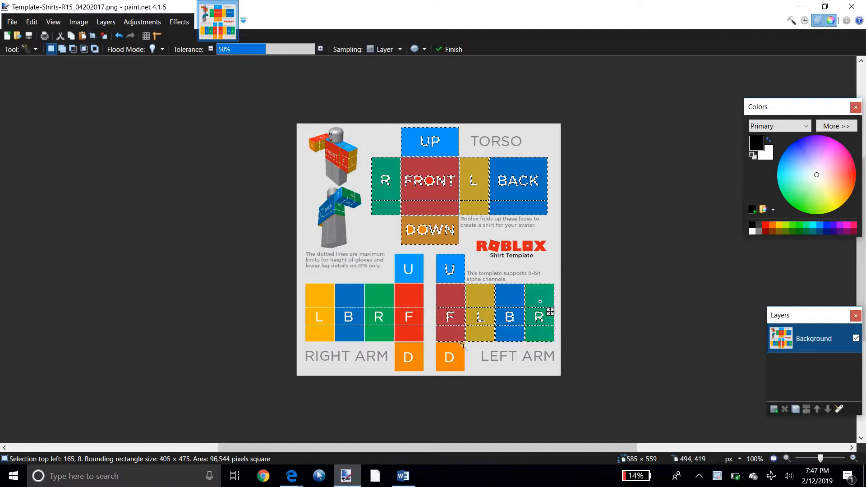
pyautogui.keyDown('ctrl'); pyautogui.click(463, 347); pyautogui.keyUp('ctrl')
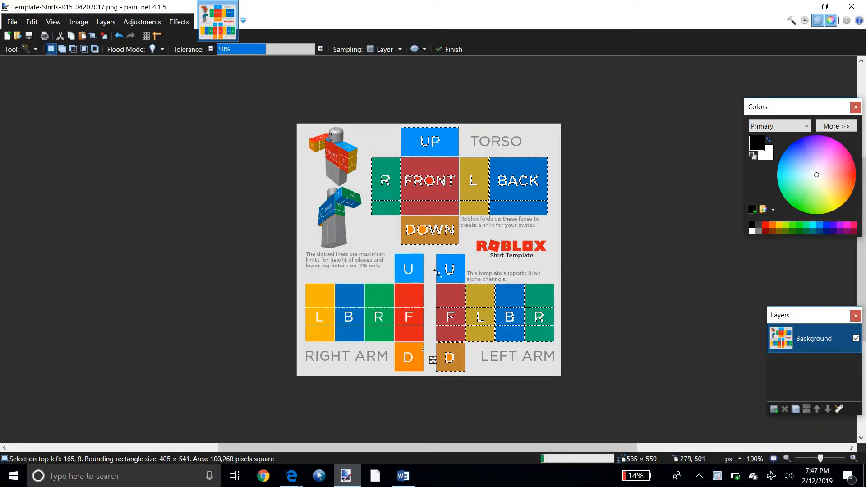
# Add the right arm's D, U, F, R and B panels to the selection
pyautogui.keyDown('ctrl'); pyautogui.click(420, 348); pyautogui.keyUp('ctrl')
pyautogui.keyDown('ctrl'); pyautogui.click(412, 266); pyautogui.keyUp('ctrl')
pyautogui.keyDown('ctrl'); pyautogui.click(422, 292); pyautogui.keyUp('ctrl')
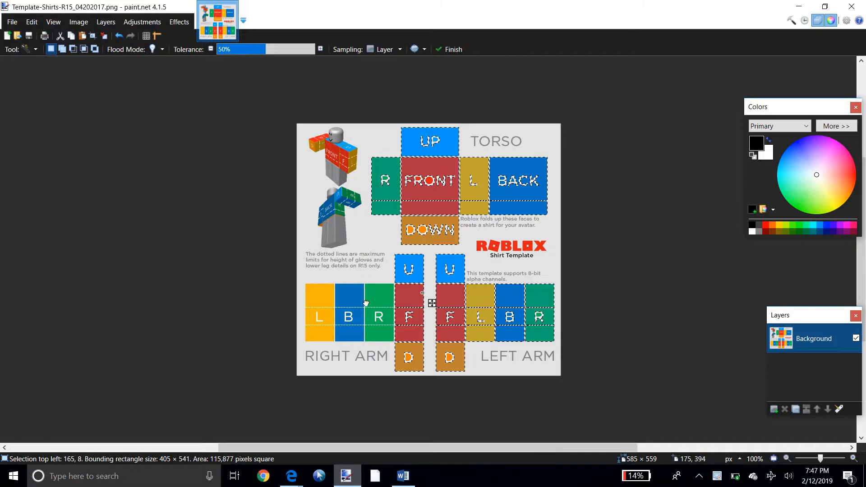
pyautogui.keyDown('ctrl'); pyautogui.click(335, 301); pyautogui.keyUp('ctrl')
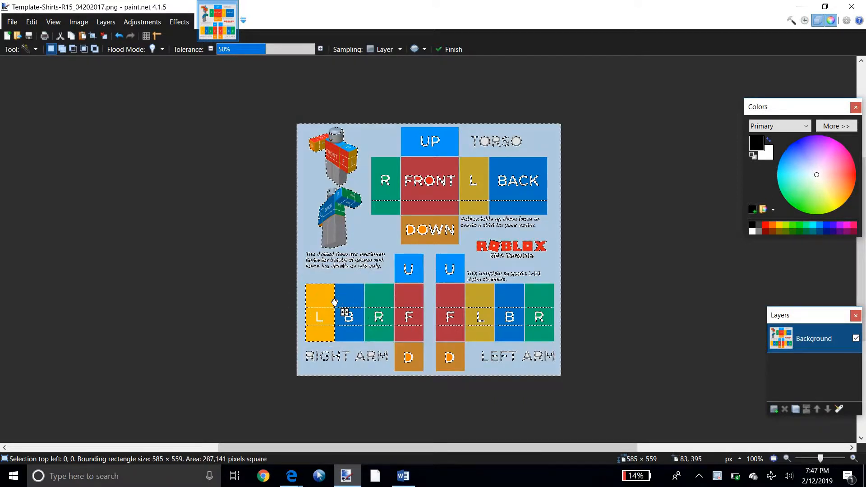
# Undo the accidental selection of the template's background together with the right arm's L panel
pyautogui.keyDown('ctrl'); pyautogui.click(325, 299); pyautogui.keyUp('ctrl')
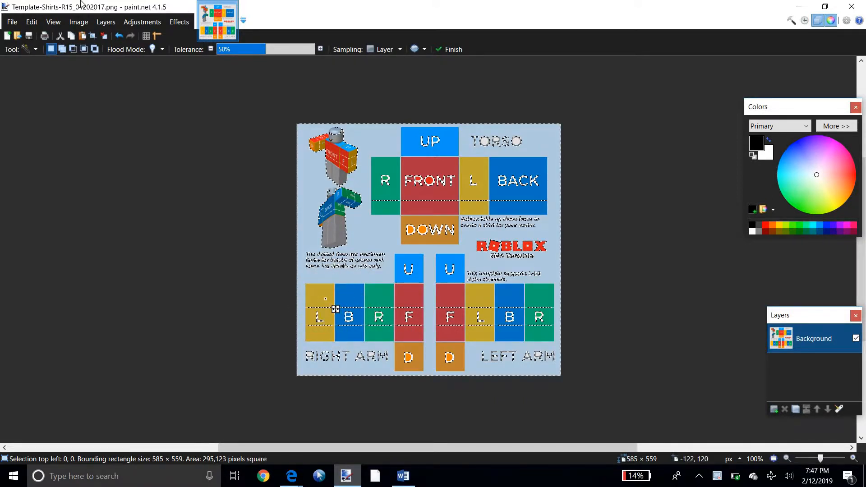
pyautogui.click(119, 36)
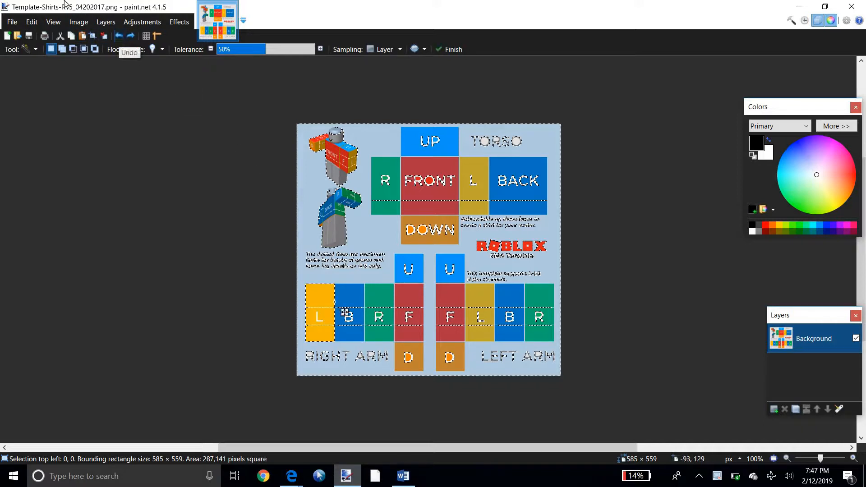
pyautogui.click(119, 35)
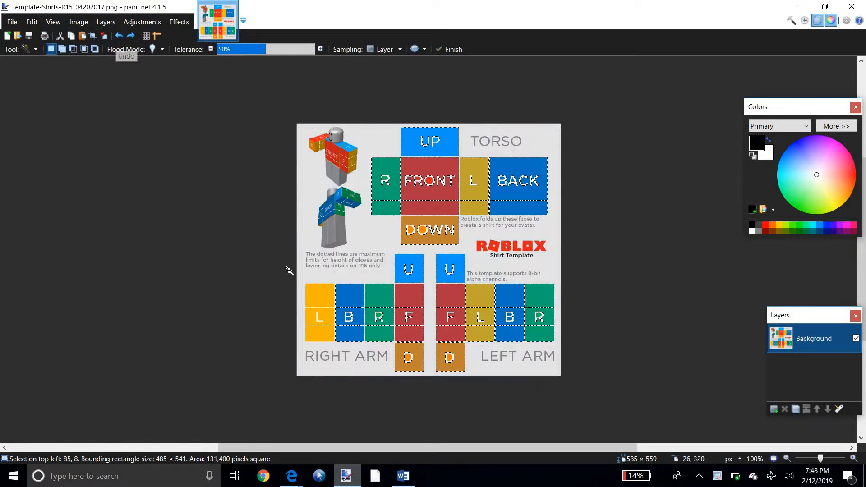
# Add the right arm's L panel to the selection and fill all selected shirt panels with black
pyautogui.keyDown('ctrl'); pyautogui.click(318, 301); pyautogui.keyUp('ctrl')
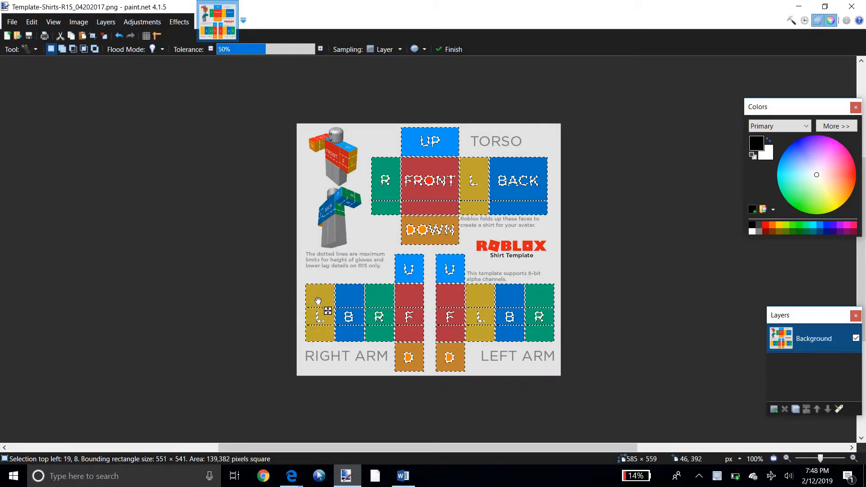
pyautogui.press('BackSpace')
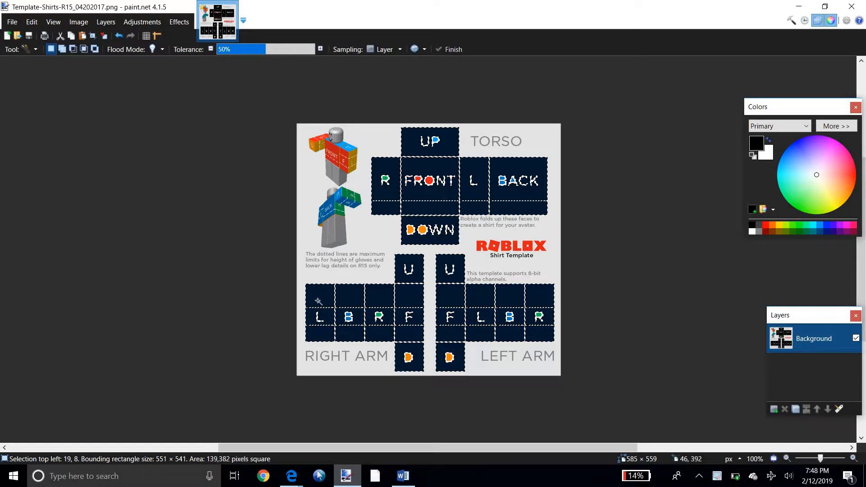
# Delete the pixels of all selected shirt panels and switch to the Rectangle Select tool at 500% zoom
pyautogui.press('Delete')
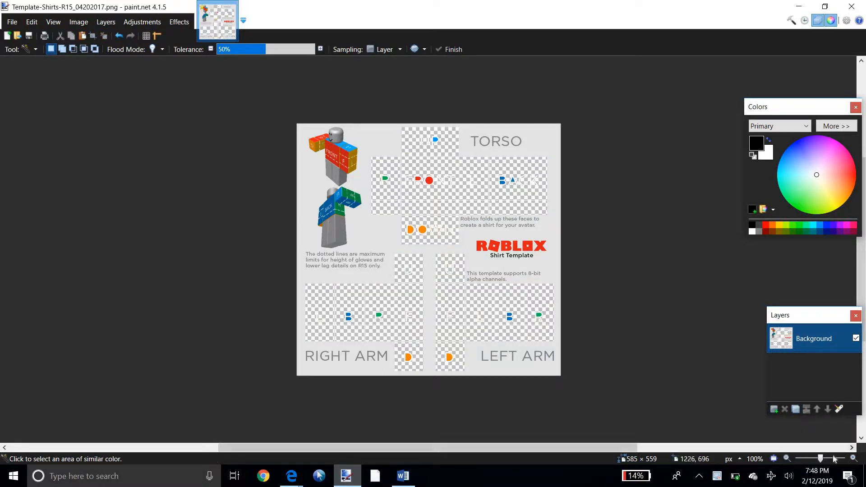
pyautogui.moveTo(820, 459); pyautogui.dragTo(827, 459)
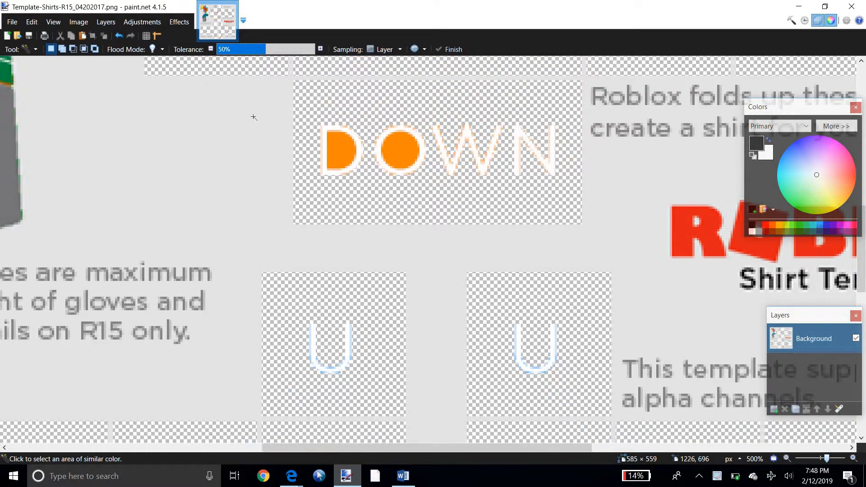
pyautogui.click(36, 49)
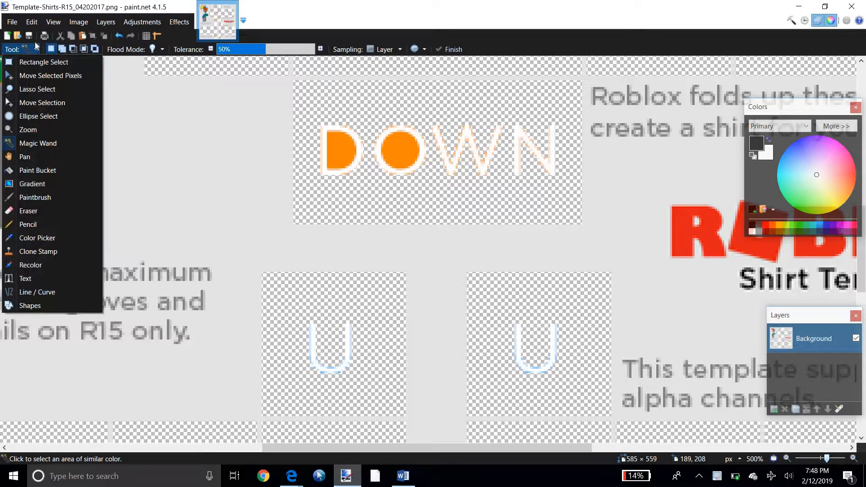
pyautogui.click(44, 63)
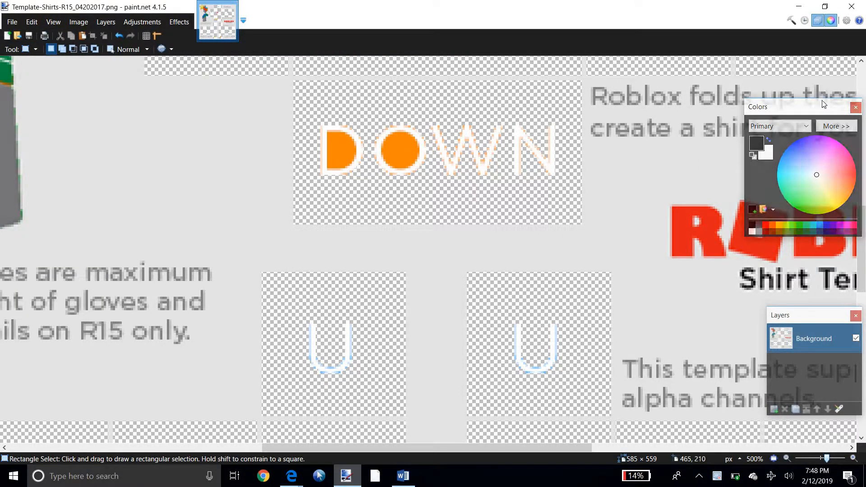
# Hide the Colors and Layers windows to clear the canvas view
pyautogui.click(831, 22)
pyautogui.click(831, 21)
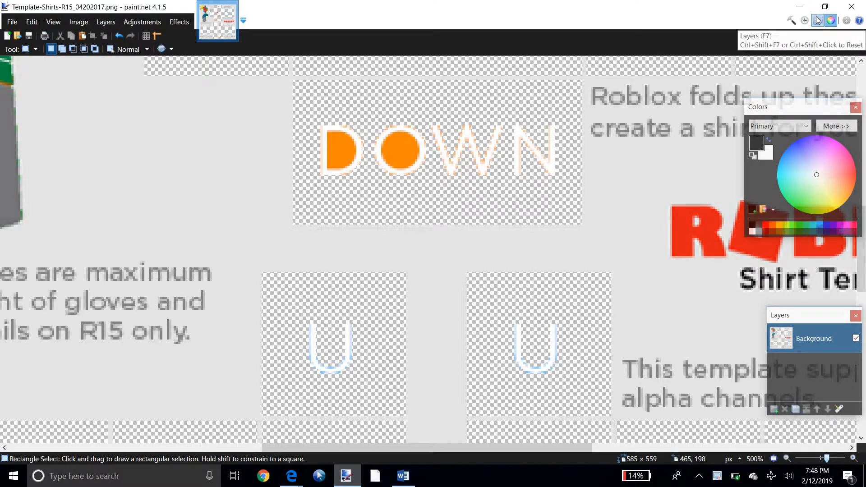
pyautogui.click(818, 20)
pyautogui.click(817, 20)
pyautogui.click(832, 21)
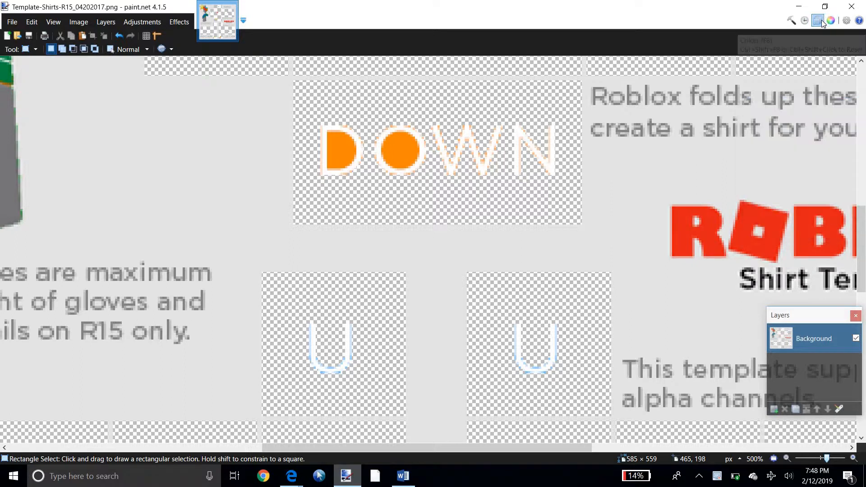
pyautogui.click(817, 20)
# Erase the UP label from the torso's upper panel with a rectangular selection of about 80 × 37 pixels
pyautogui.moveTo(862, 235); pyautogui.dragTo(865, 126)
pyautogui.click(403, 125)
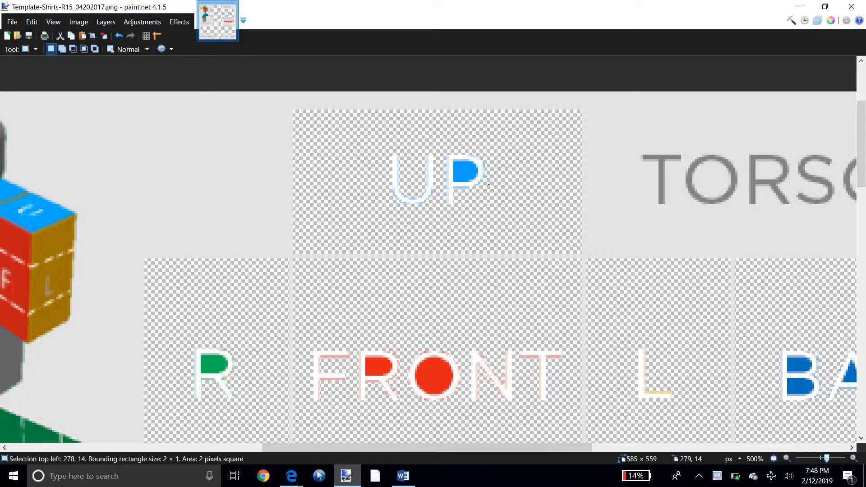
pyautogui.click(470, 175)
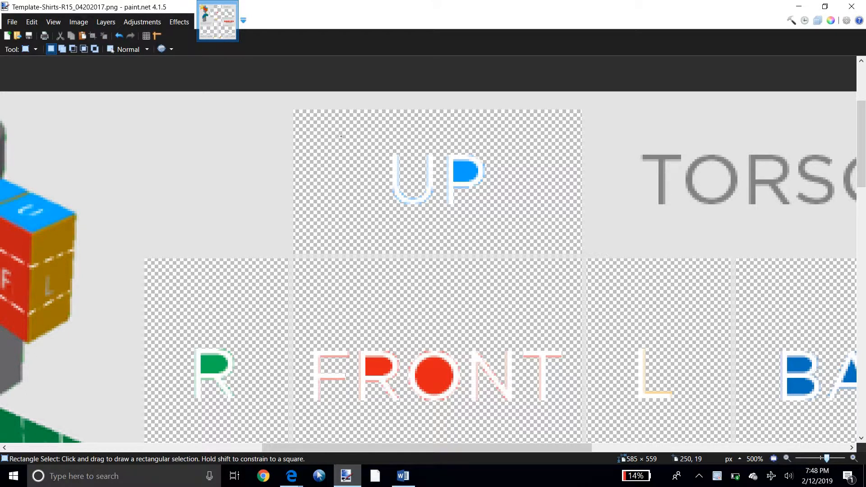
pyautogui.moveTo(336, 135); pyautogui.dragTo(517, 216)
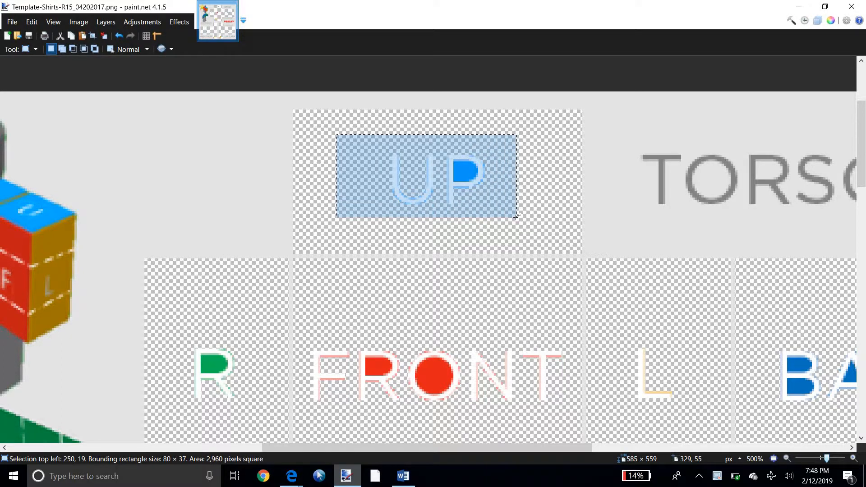
pyautogui.press('Delete')
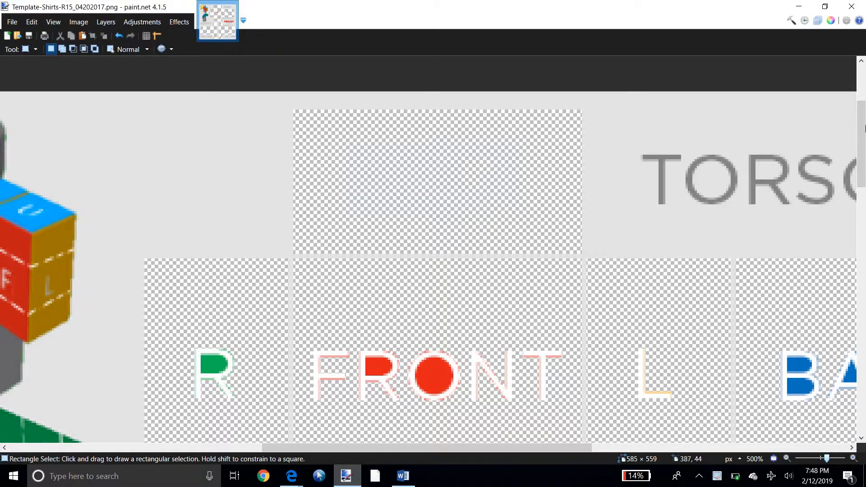
# Erase the R label and most of the dotted line from the torso's R panel
pyautogui.scroll(-3, 861, 129)
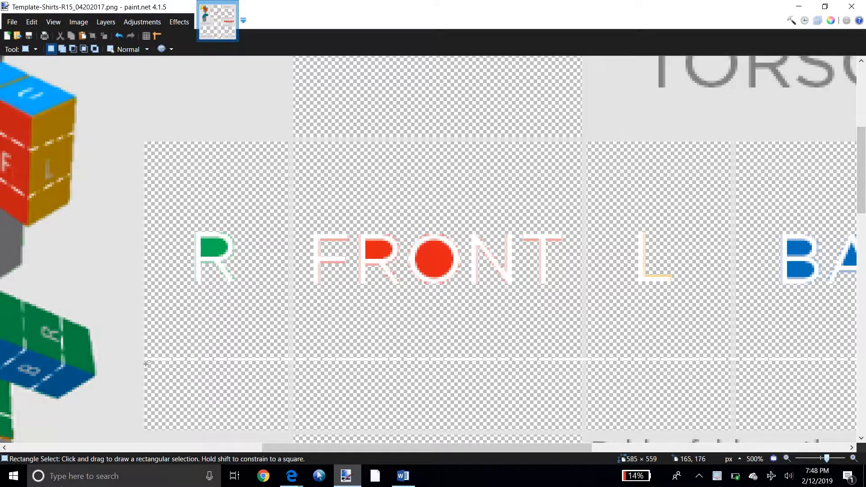
pyautogui.moveTo(147, 352); pyautogui.dragTo(196, 368)
pyautogui.moveTo(150, 174); pyautogui.dragTo(260, 401)
pyautogui.press('Delete')
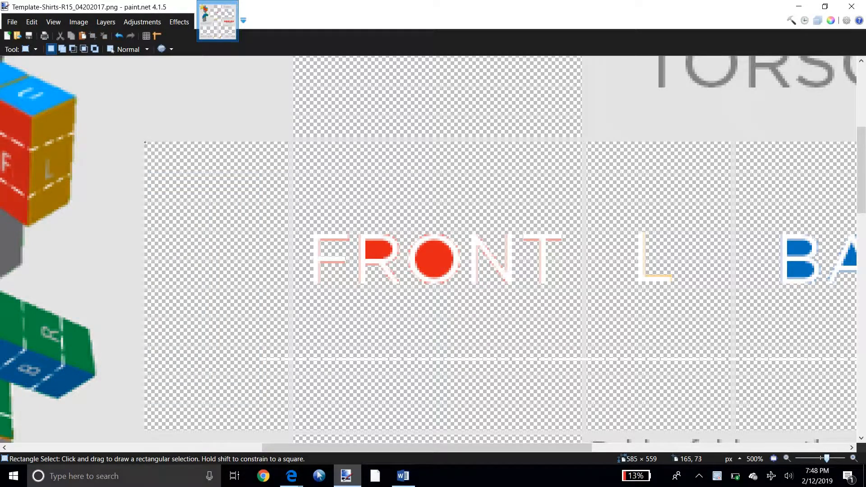
# Erase the remaining piece of dotted line beside the FRONT panel in the torso's R panel
pyautogui.moveTo(145, 143); pyautogui.dragTo(291, 142)
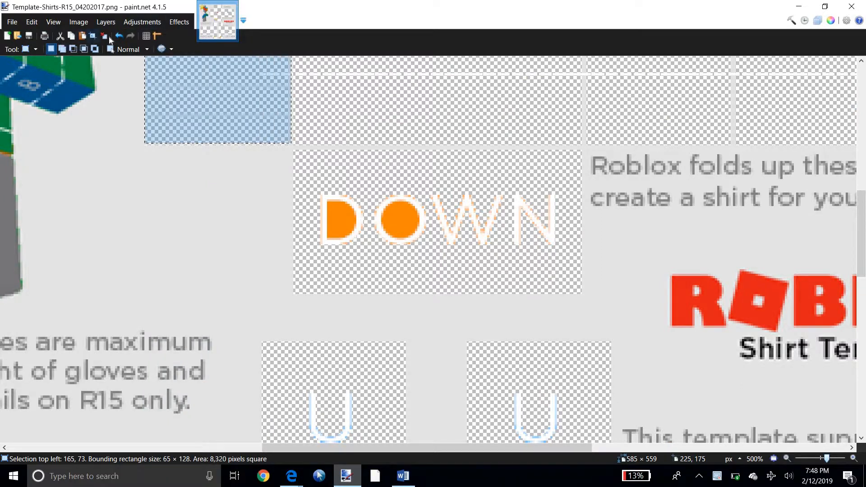
pyautogui.click(342, 131)
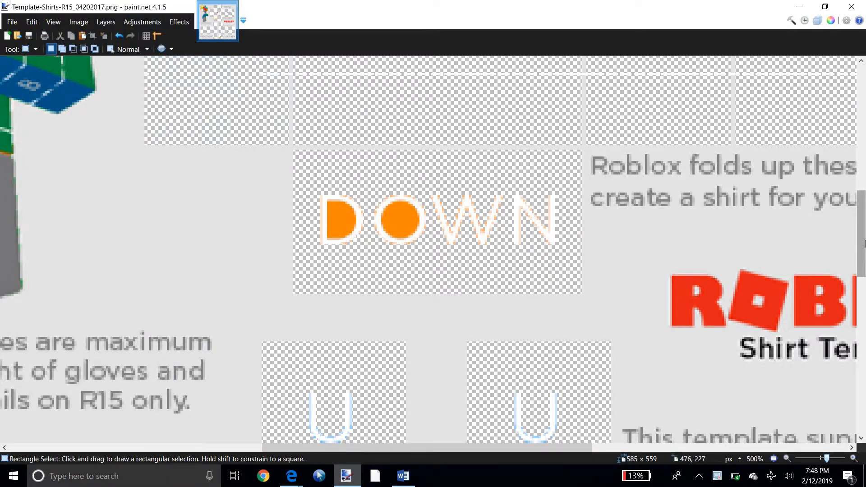
pyautogui.scroll(5, 294, 350)
pyautogui.moveTo(255, 347); pyautogui.dragTo(289, 367)
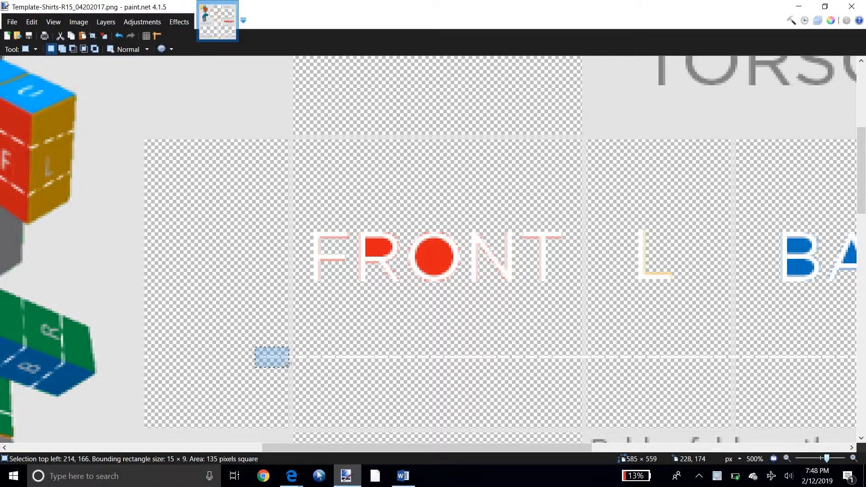
pyautogui.click(288, 364)
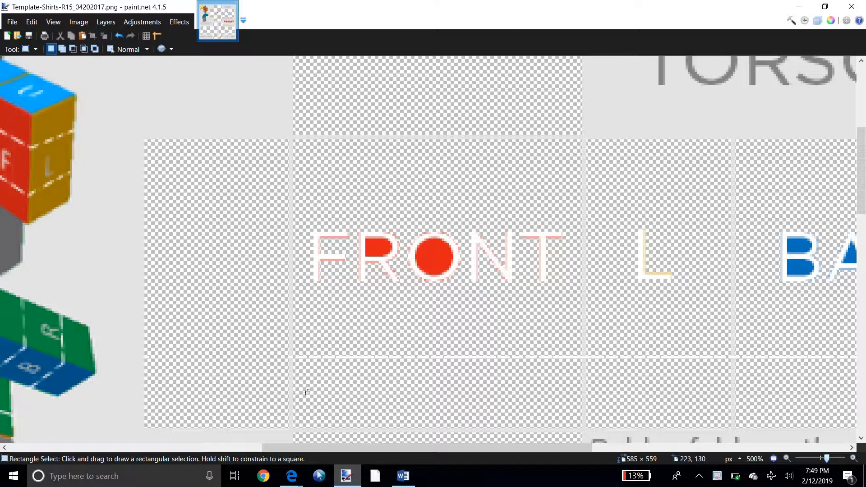
# Erase the FRONT label and the dotted line across the torso's front panel, including the leftover edge of the T
pyautogui.moveTo(299, 343); pyautogui.dragTo(536, 374)
pyautogui.click(536, 373)
pyautogui.moveTo(309, 223); pyautogui.dragTo(554, 305)
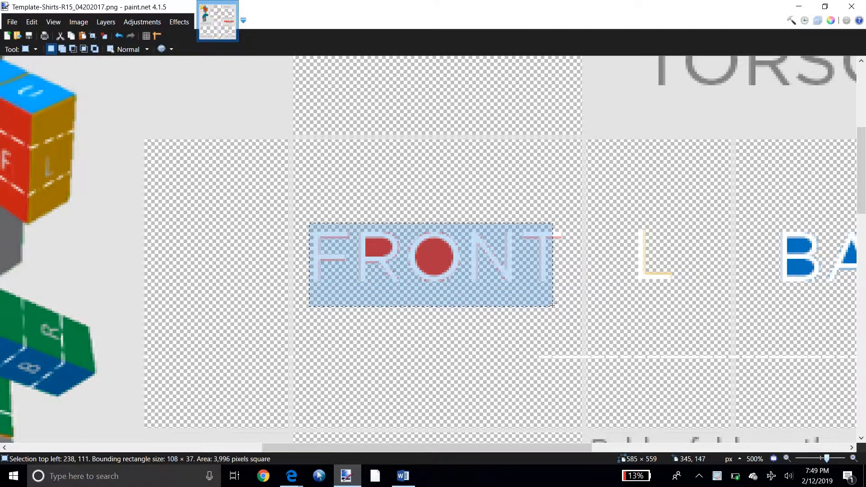
pyautogui.press('Delete')
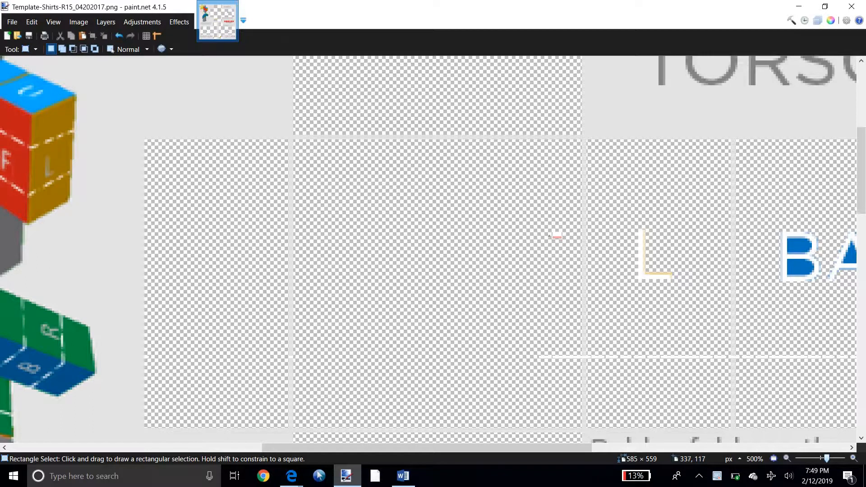
pyautogui.moveTo(533, 238); pyautogui.dragTo(567, 232)
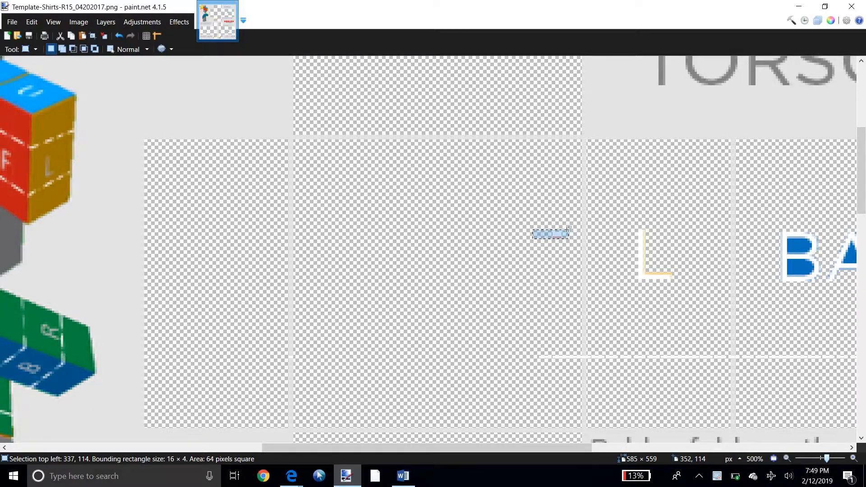
pyautogui.press('Delete')
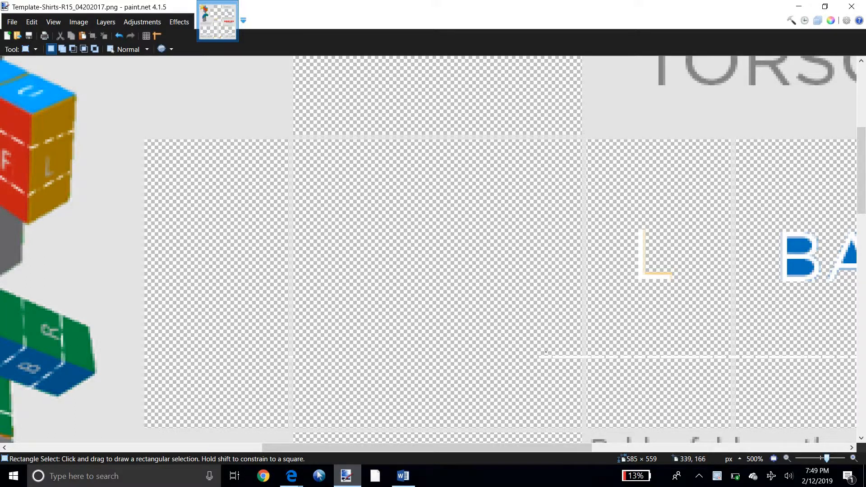
pyautogui.moveTo(538, 348); pyautogui.dragTo(568, 366)
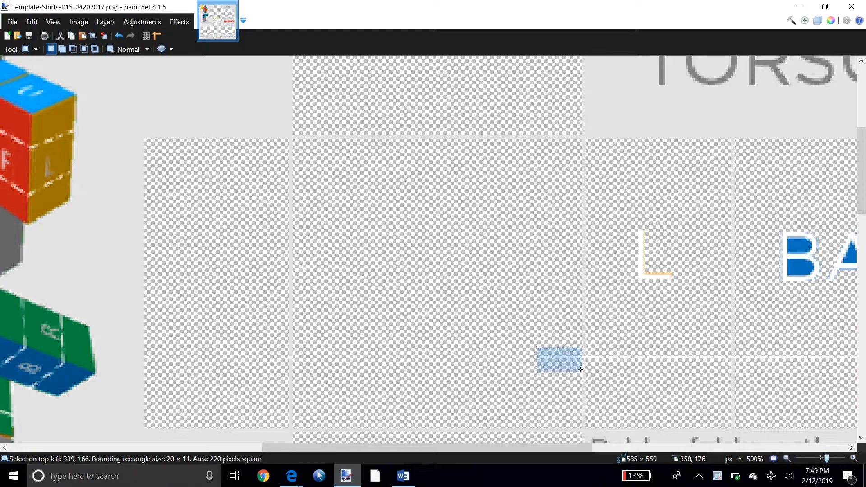
pyautogui.click(582, 369)
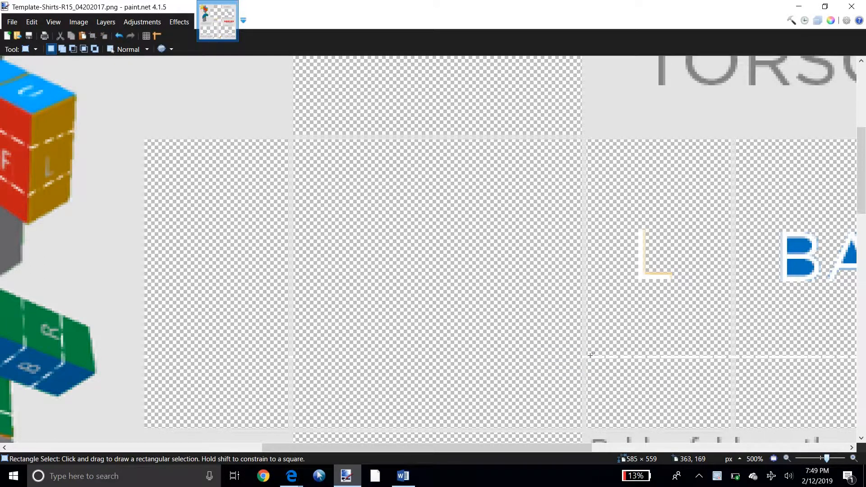
# Erase the dotted line and the L label from the torso's L panel
pyautogui.moveTo(591, 355); pyautogui.dragTo(725, 359)
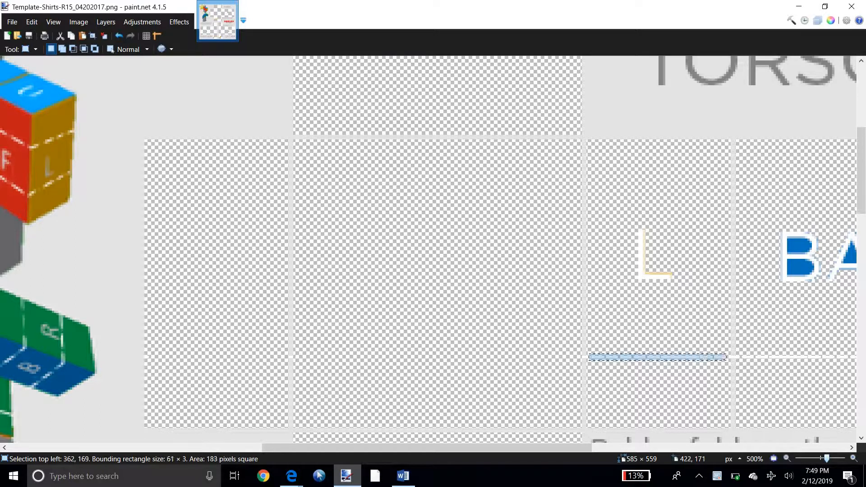
pyautogui.click(730, 357)
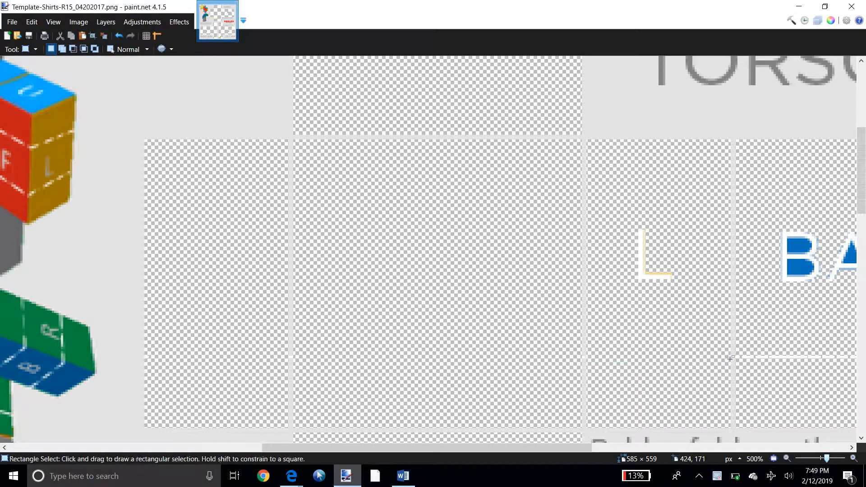
pyautogui.moveTo(599, 176); pyautogui.dragTo(705, 341)
pyautogui.press('Delete')
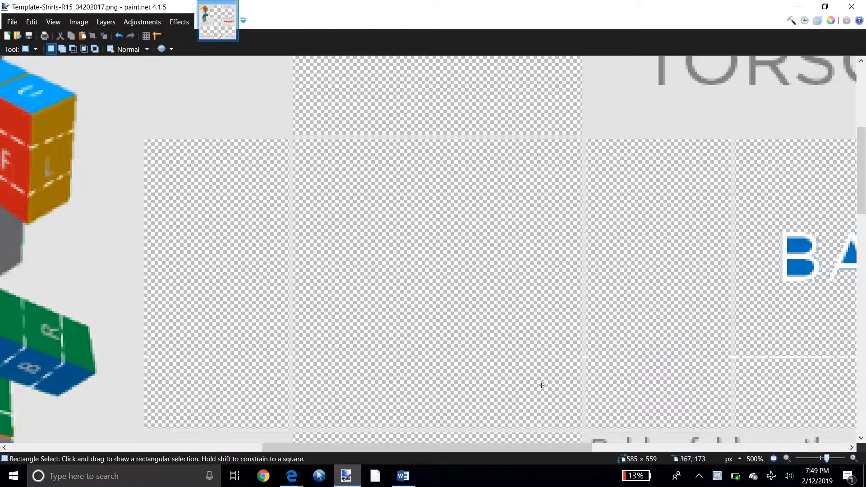
# Erase the BACK label and the dotted line from the torso's back panel
pyautogui.moveTo(508, 447); pyautogui.dragTo(679, 447)
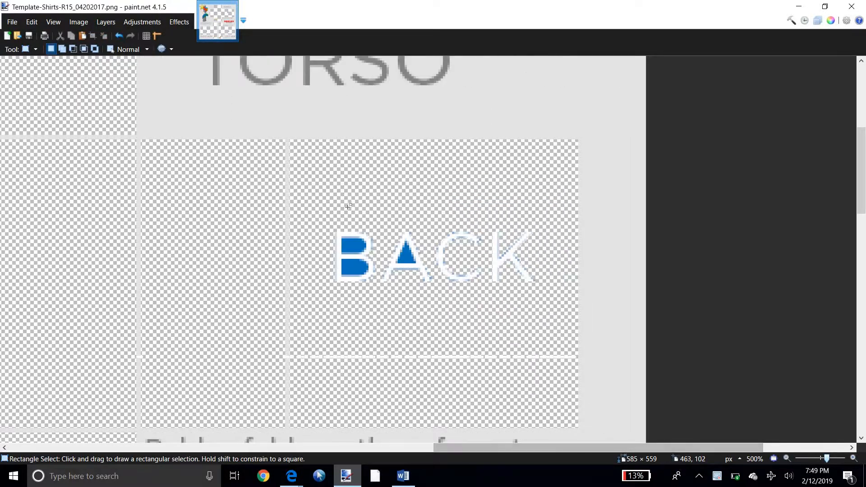
pyautogui.moveTo(310, 212); pyautogui.dragTo(557, 302)
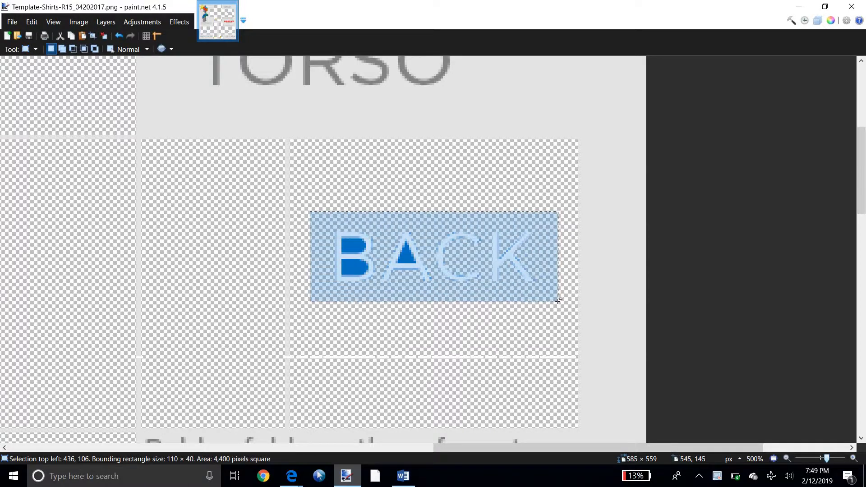
pyautogui.press('Delete')
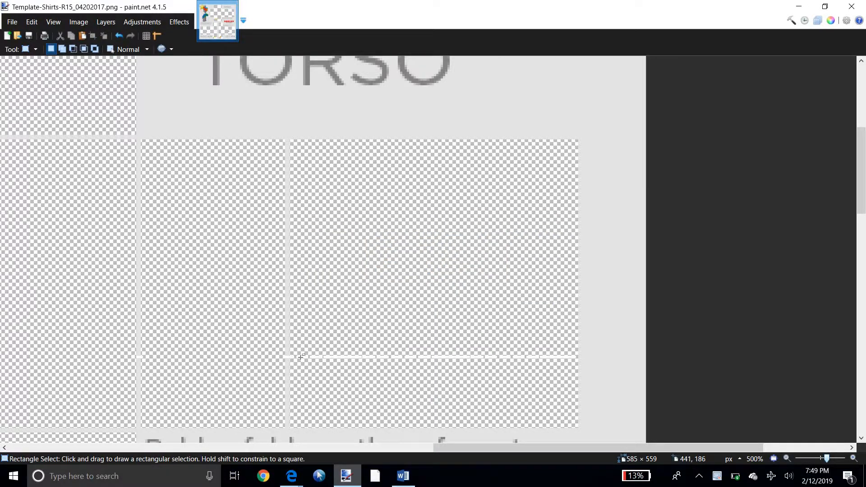
pyautogui.moveTo(293, 358); pyautogui.dragTo(579, 358)
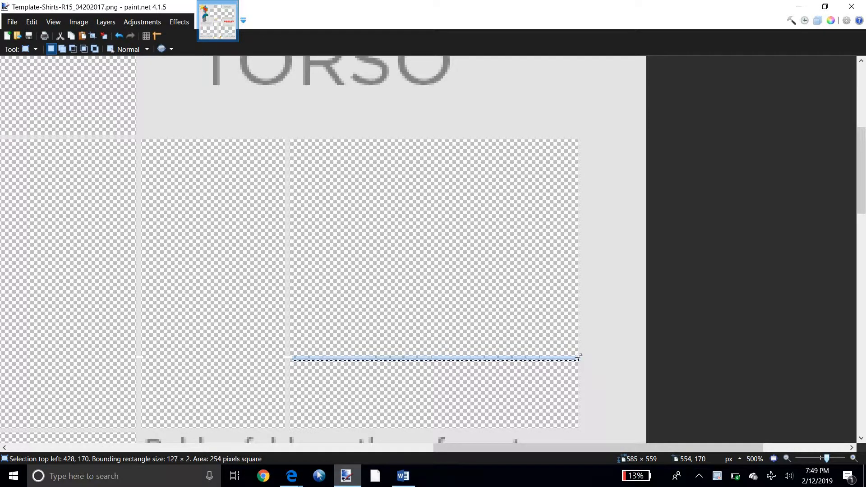
pyautogui.press('Delete')
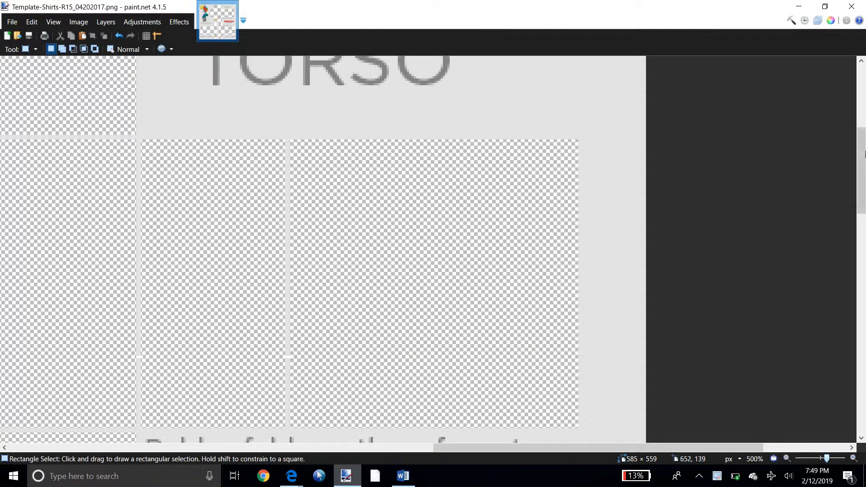
# Erase the DOWN label from the torso's lower panel with a rectangular selection of about 115 × 36 pixels
pyautogui.moveTo(863, 153); pyautogui.dragTo(864, 225)
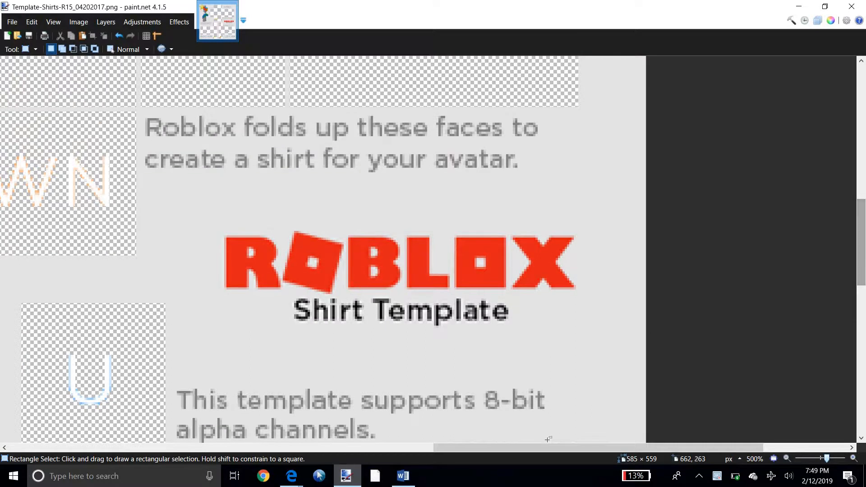
pyautogui.moveTo(521, 447); pyautogui.dragTo(329, 411)
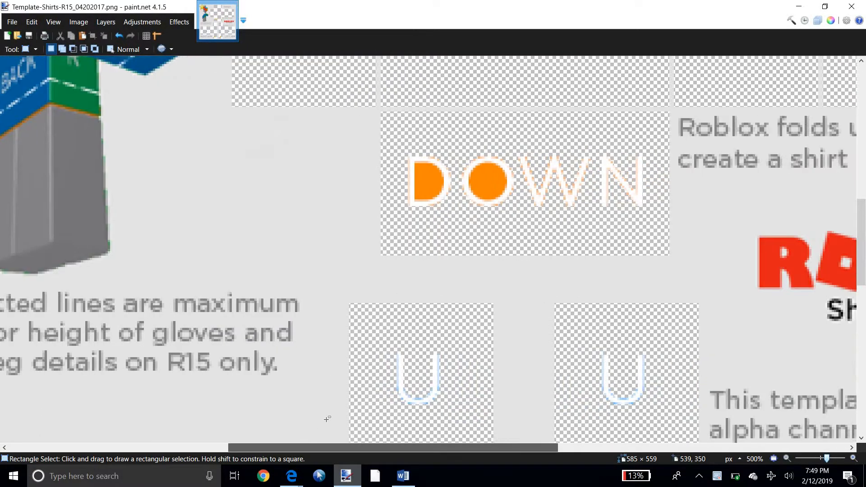
pyautogui.moveTo(387, 141); pyautogui.dragTo(442, 161)
pyautogui.moveTo(676, 223); pyautogui.dragTo(648, 220)
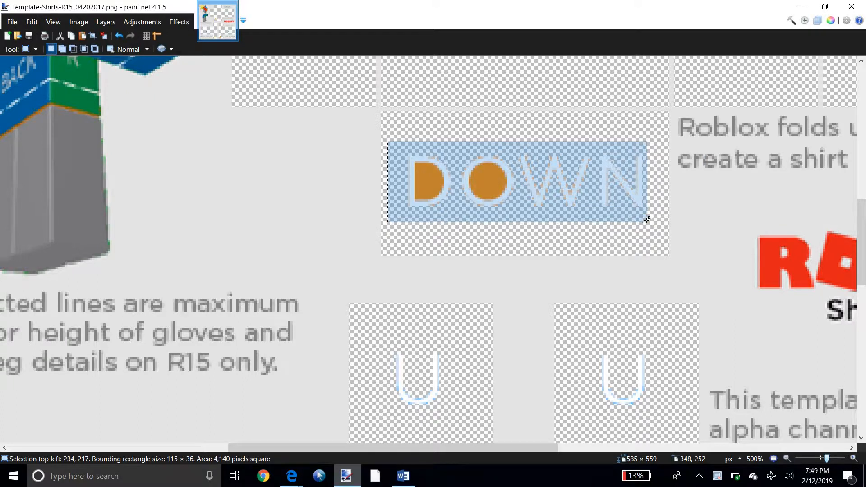
pyautogui.press('Delete')
# Erase the U labels from the upper panels of both arms using rectangular selections
pyautogui.moveTo(864, 198); pyautogui.dragTo(851, 298)
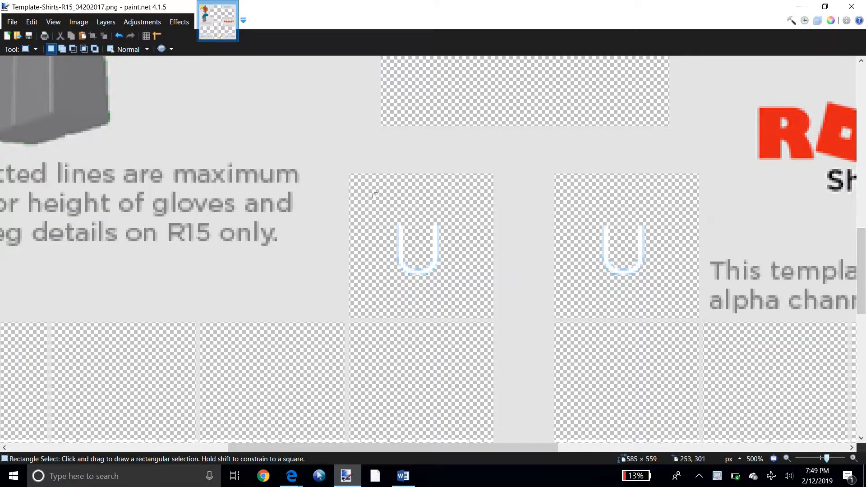
pyautogui.moveTo(364, 197)
pyautogui.mouseDown()
pyautogui.moveTo(460, 271)
pyautogui.moveTo(470, 290)
pyautogui.mouseUp()
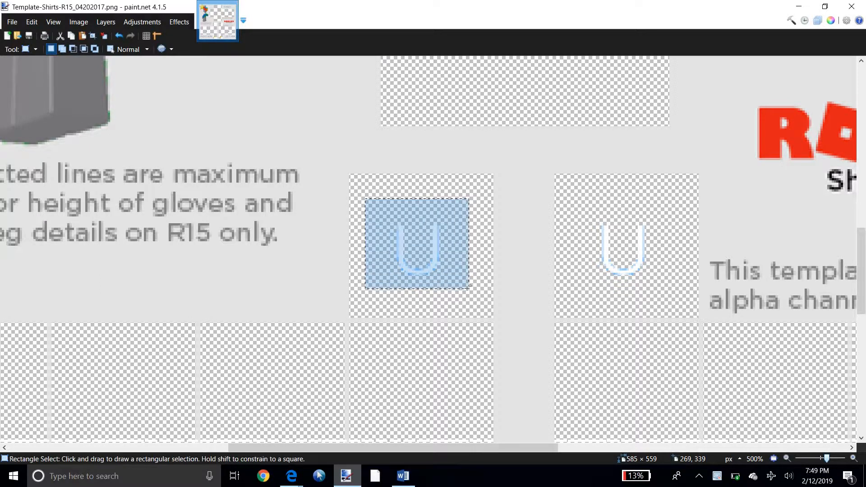
pyautogui.press('Delete')
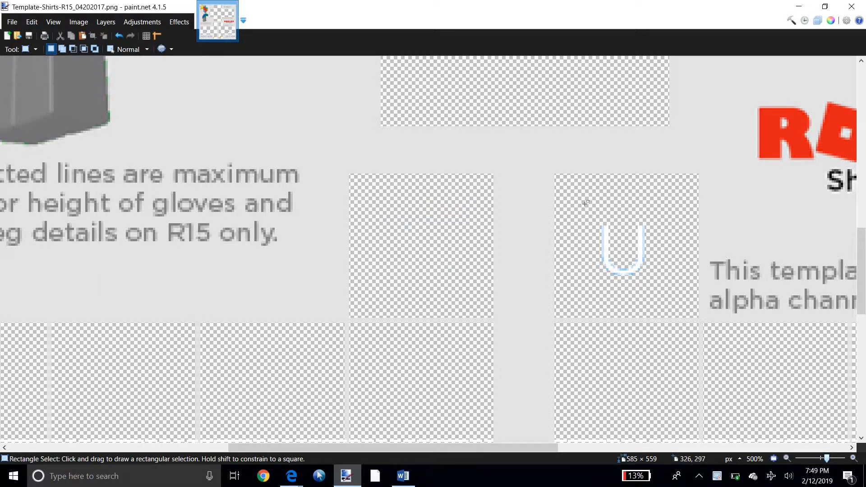
pyautogui.moveTo(585, 203); pyautogui.dragTo(657, 289)
pyautogui.press('Delete')
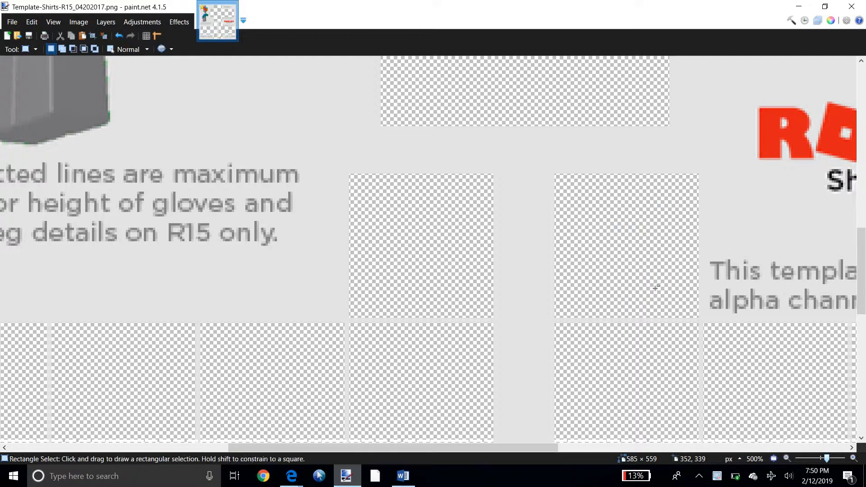
# Erase the R, F, B and L labels and the dotted lines from the right arm's side panels with rectangular selections about 64 pixels wide
pyautogui.moveTo(864, 246); pyautogui.dragTo(864, 305)
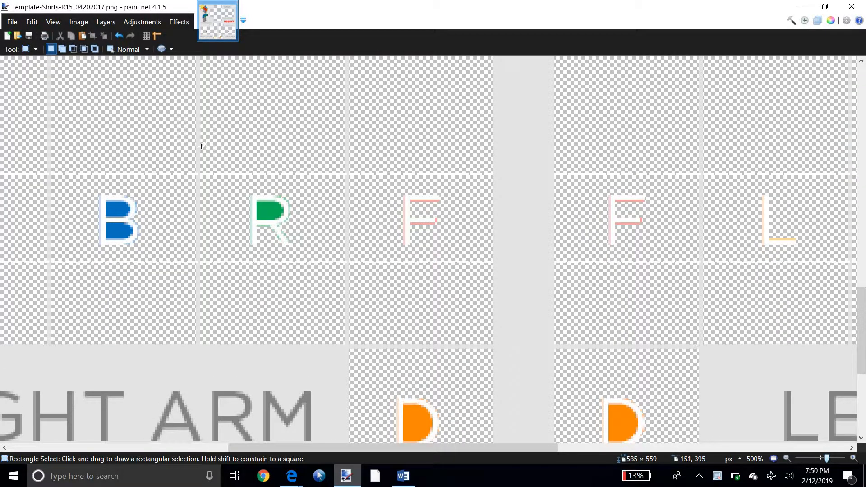
pyautogui.moveTo(201, 146); pyautogui.dragTo(344, 304)
pyautogui.press('Delete')
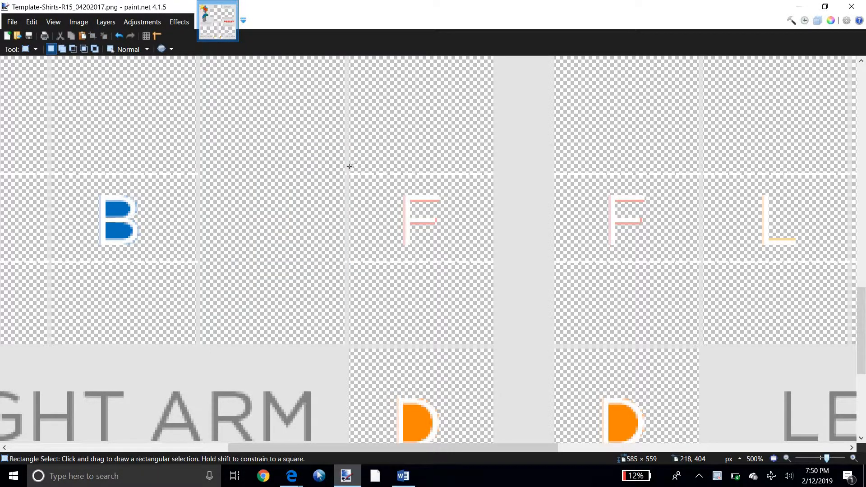
pyautogui.moveTo(351, 166); pyautogui.dragTo(492, 292)
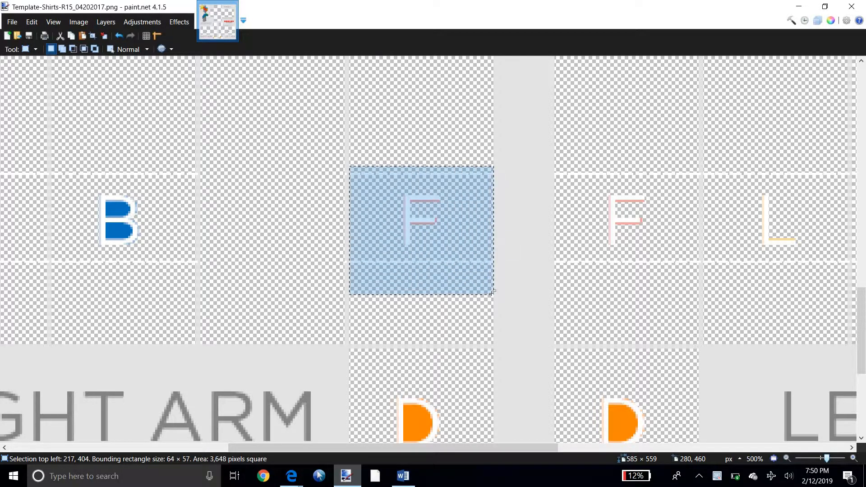
pyautogui.press('Delete')
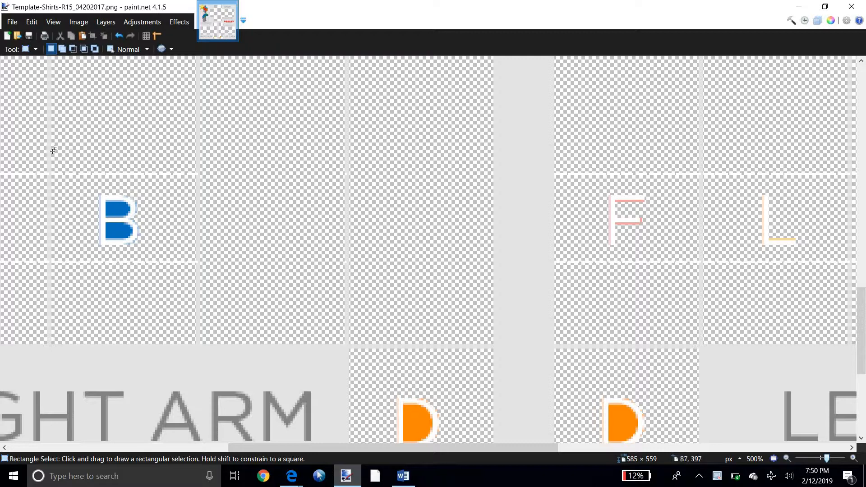
pyautogui.moveTo(57, 152); pyautogui.dragTo(195, 281)
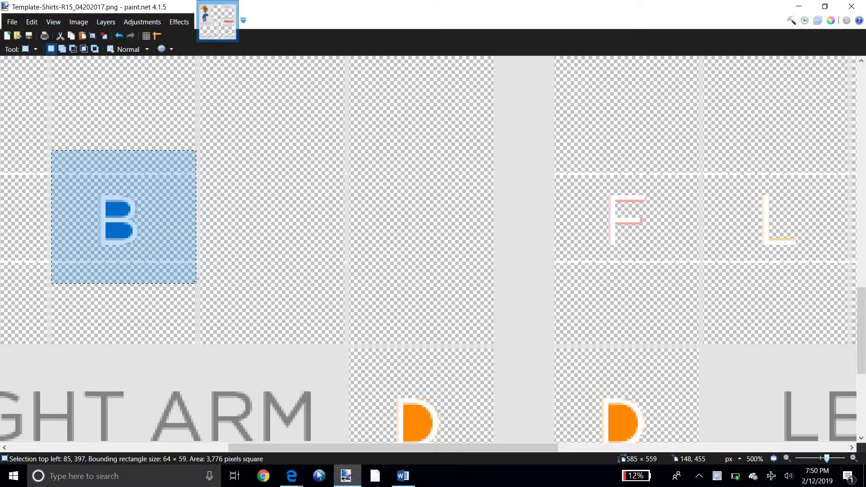
pyautogui.press('Delete')
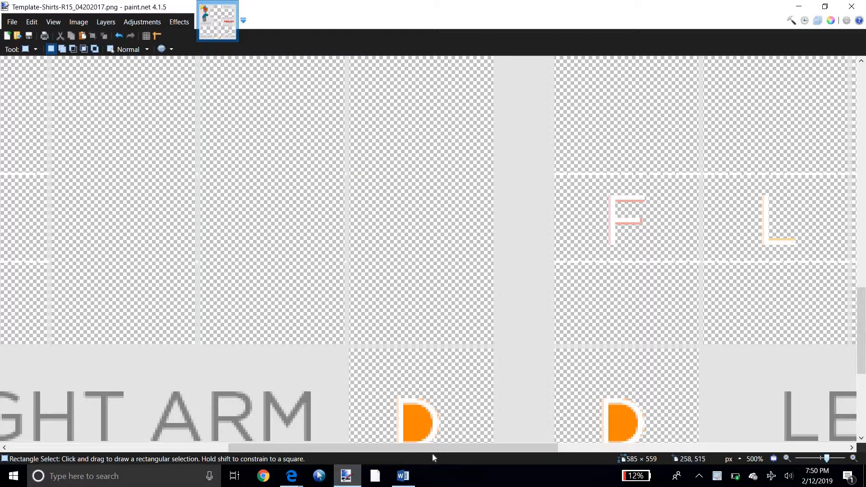
pyautogui.moveTo(418, 447); pyautogui.dragTo(447, 311)
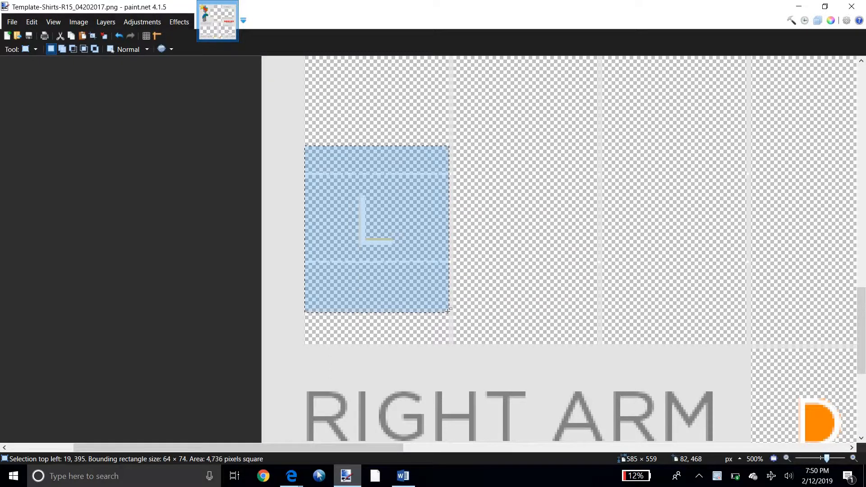
pyautogui.press('Delete')
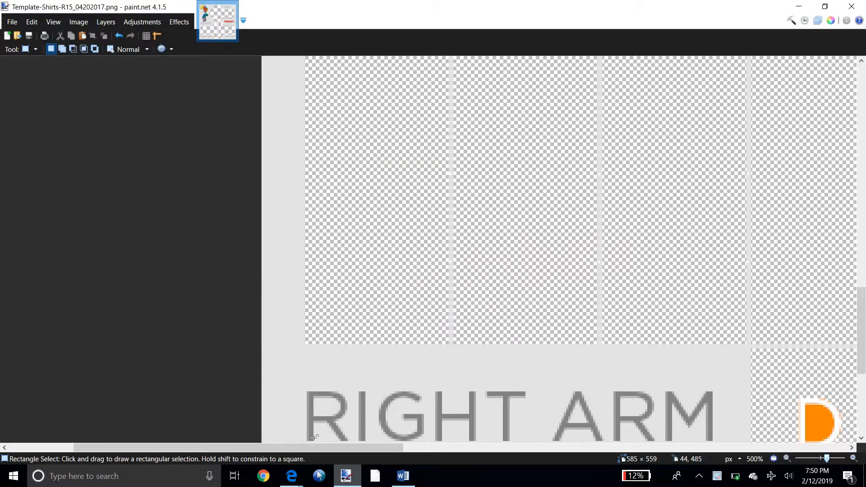
# Erase the F, L, B and R labels and the dotted lines from the left arm's side panels with rectangular selections about 64 pixels wide
pyautogui.moveTo(316, 448); pyautogui.dragTo(553, 392)
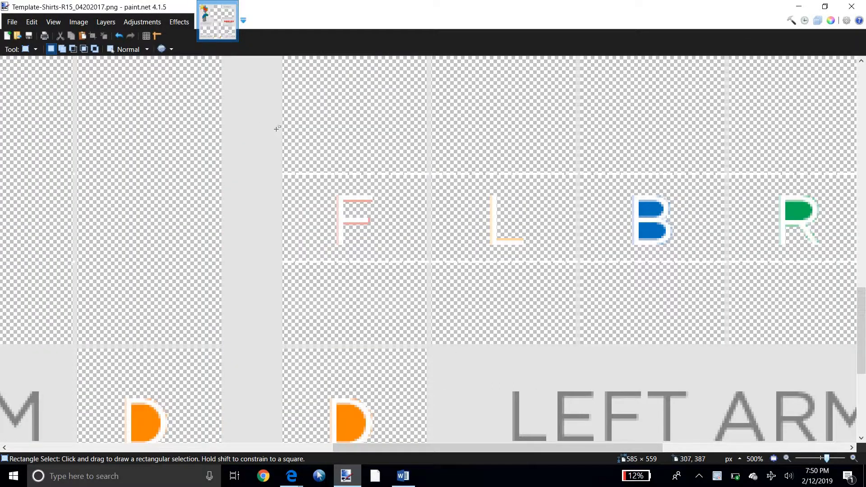
pyautogui.moveTo(283, 129); pyautogui.dragTo(426, 293)
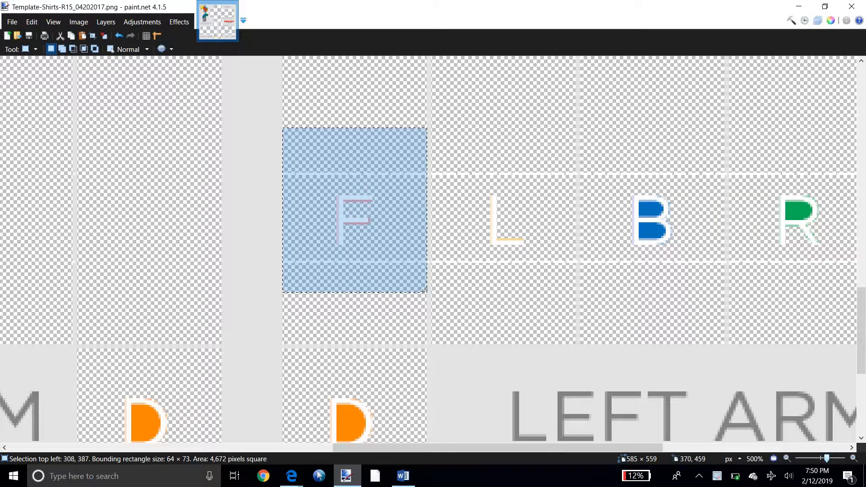
pyautogui.press('Delete')
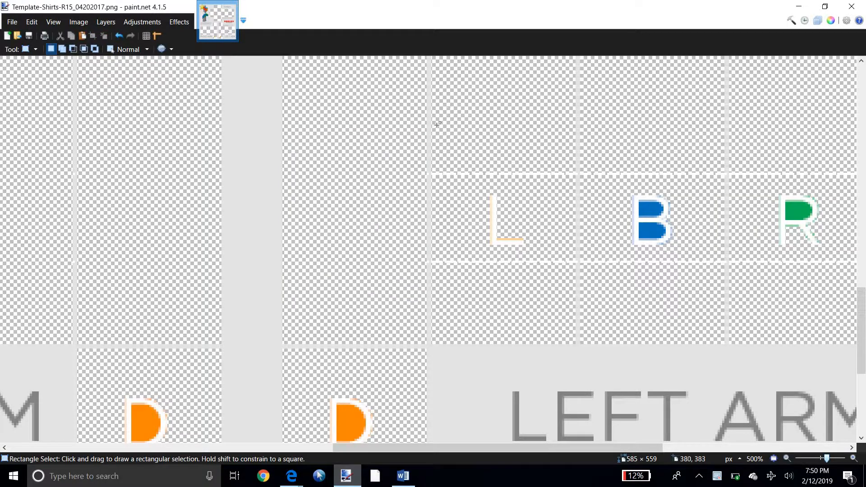
pyautogui.moveTo(432, 126); pyautogui.dragTo(575, 309)
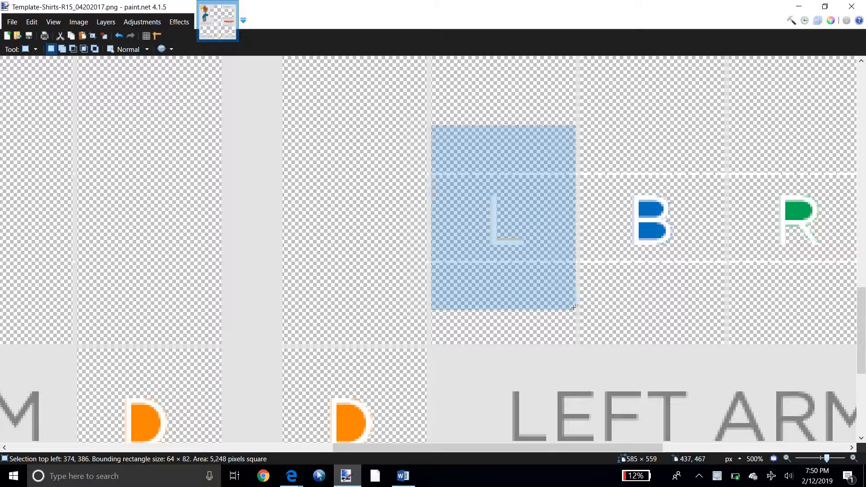
pyautogui.press('Delete')
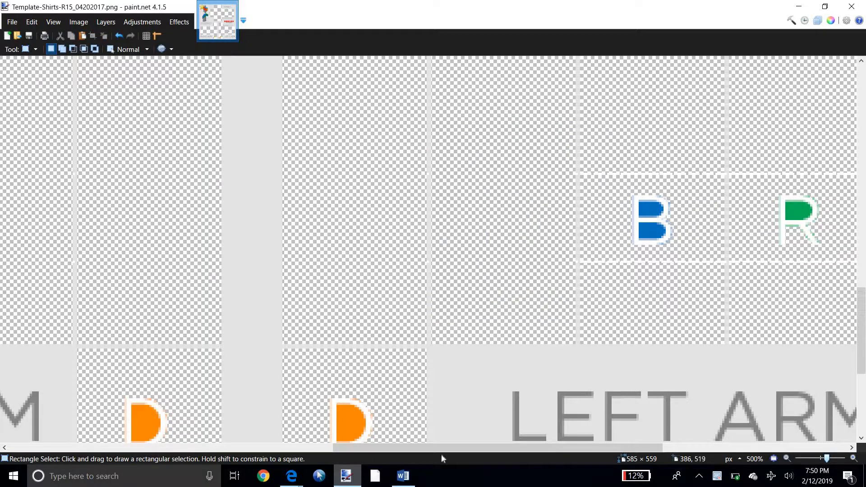
pyautogui.hscroll(10, 465, 381)
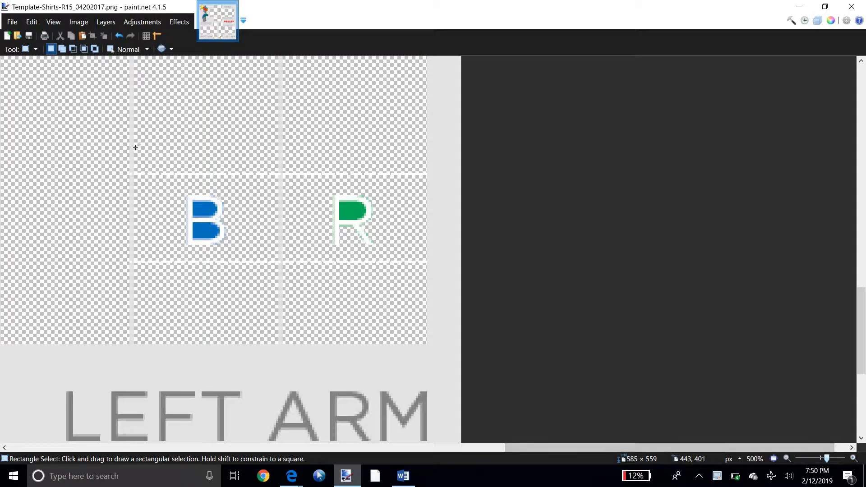
pyautogui.moveTo(136, 148); pyautogui.dragTo(278, 277)
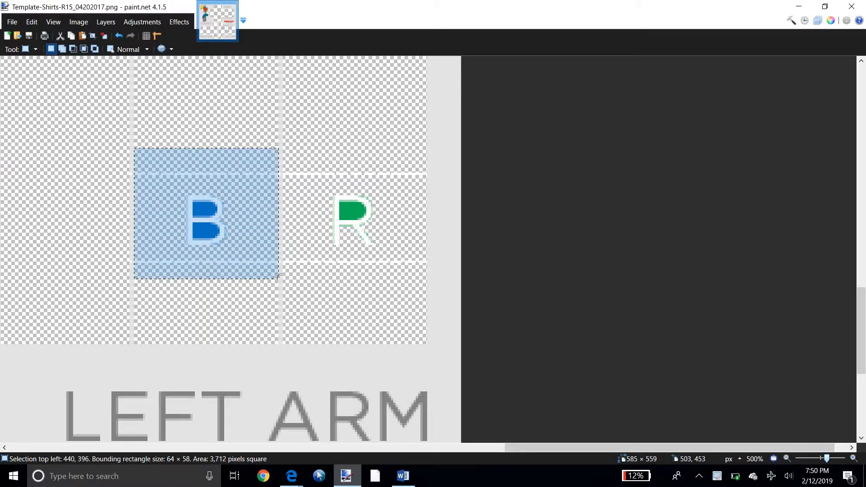
pyautogui.press('Delete')
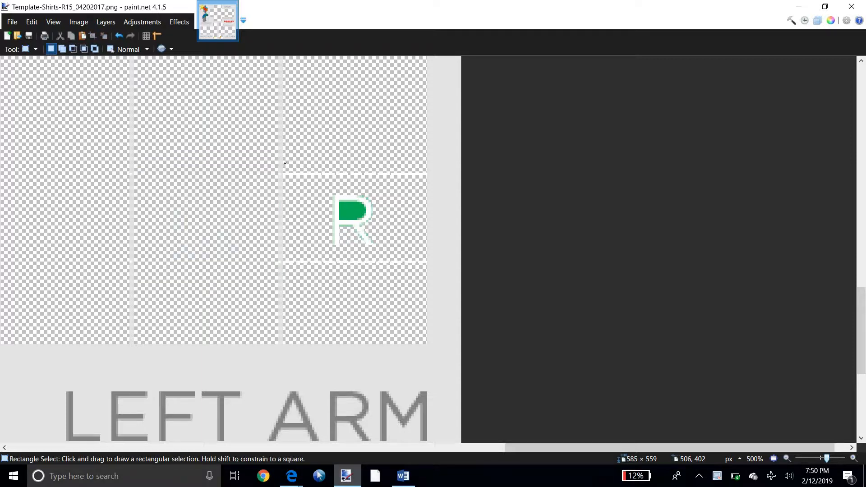
pyautogui.moveTo(285, 163); pyautogui.dragTo(426, 304)
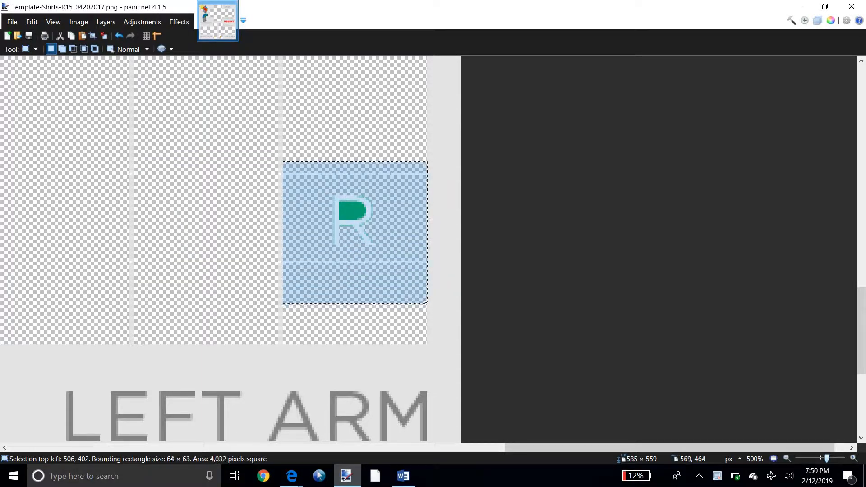
pyautogui.press('Delete')
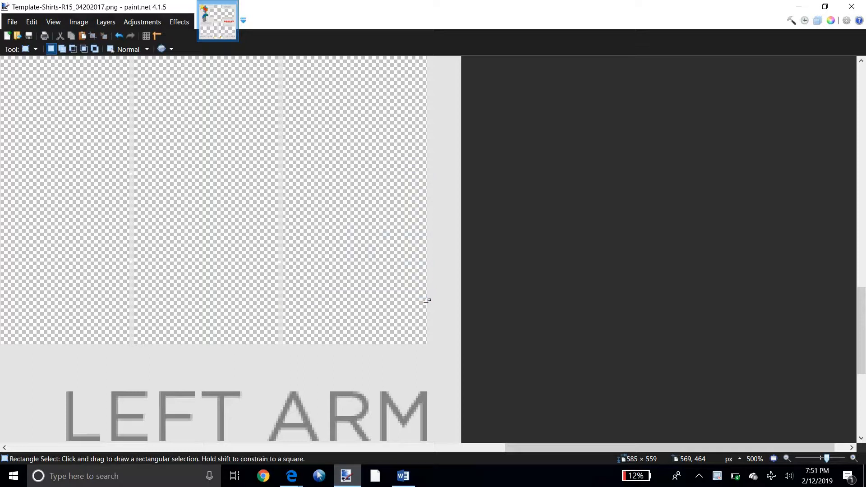
# Erase the orange D labels from the lower panels of the left and right arms
pyautogui.scroll(-5, 426, 301)
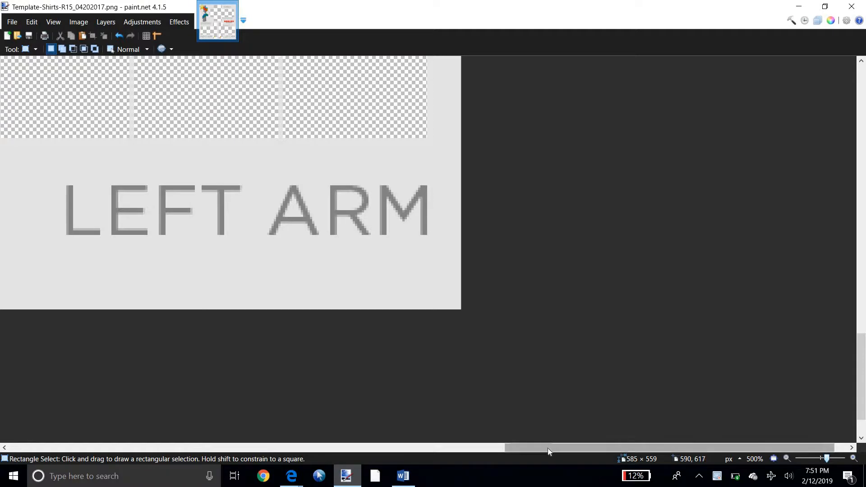
pyautogui.moveTo(548, 448); pyautogui.dragTo(366, 420)
pyautogui.moveTo(319, 179); pyautogui.dragTo(398, 206)
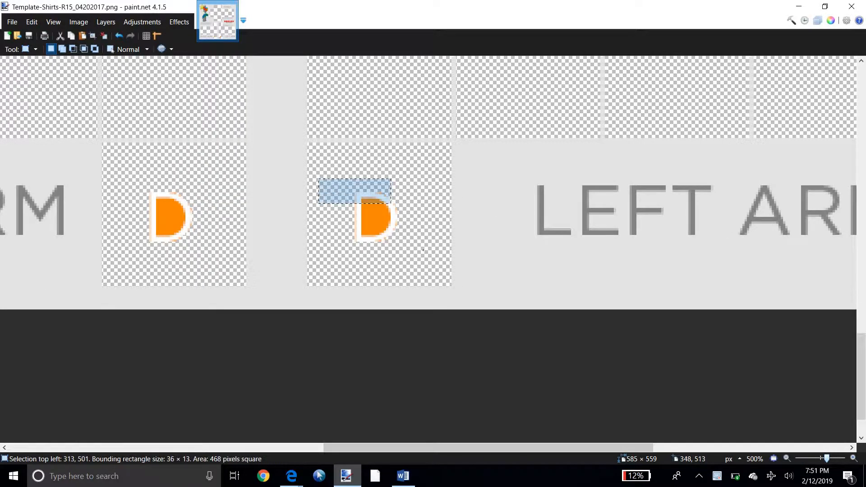
pyautogui.moveTo(423, 249); pyautogui.dragTo(427, 266)
pyautogui.press('Delete')
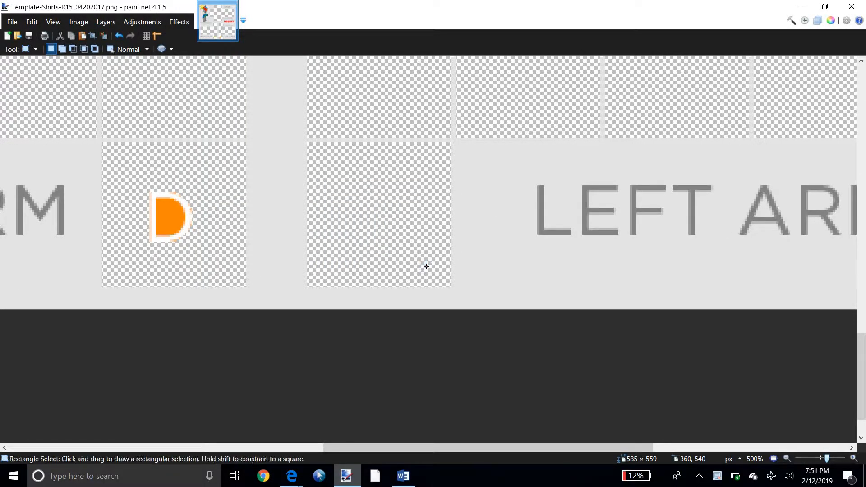
pyautogui.moveTo(130, 165); pyautogui.dragTo(221, 270)
pyautogui.press('Delete')
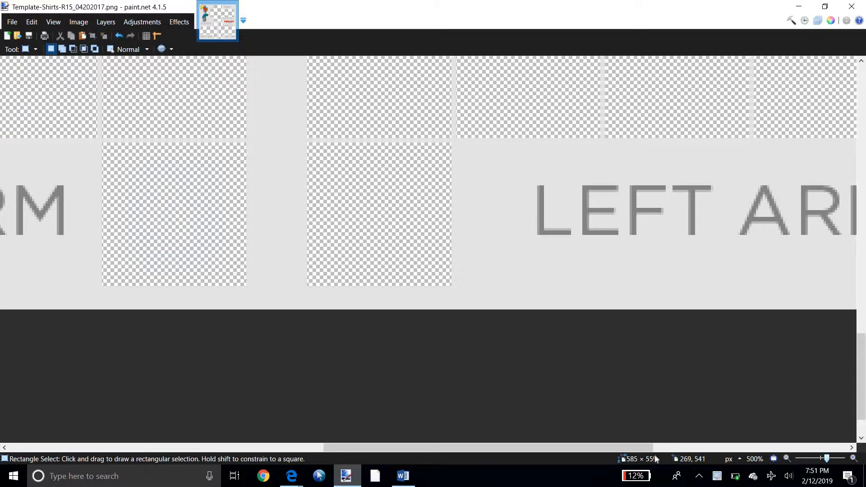
pyautogui.moveTo(828, 460); pyautogui.dragTo(821, 459)
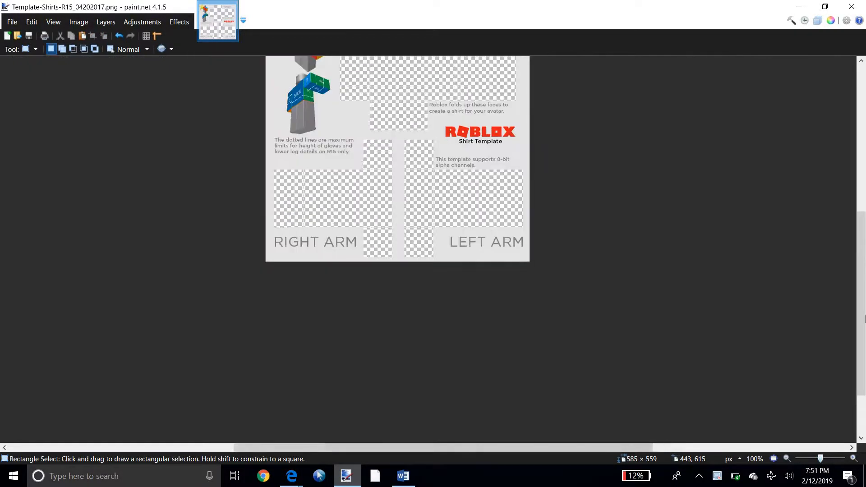
pyautogui.scroll(4, 851, 261)
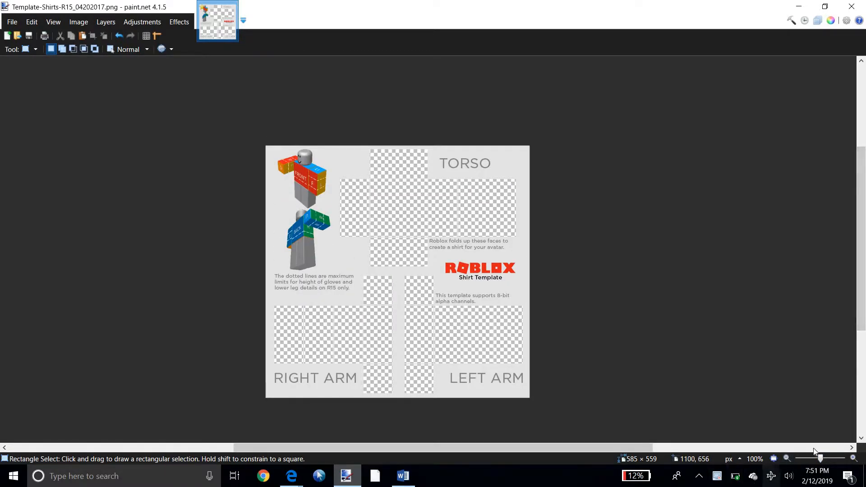
pyautogui.moveTo(820, 458); pyautogui.dragTo(820, 459)
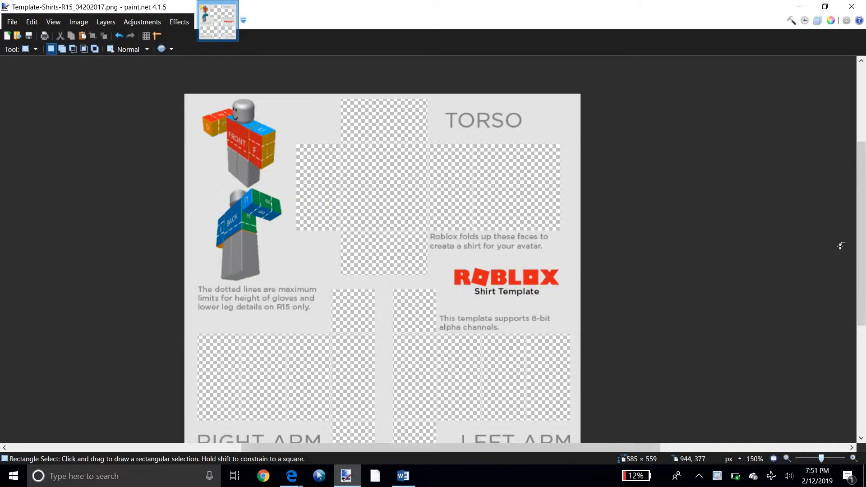
# Switch to the Edge browser and search the web for "Grey" in a new tab
pyautogui.click(799, 6)
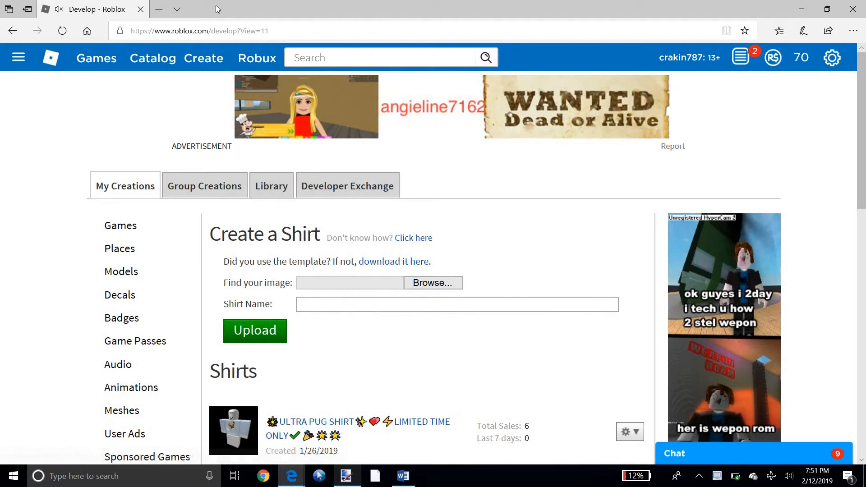
pyautogui.click(160, 8)
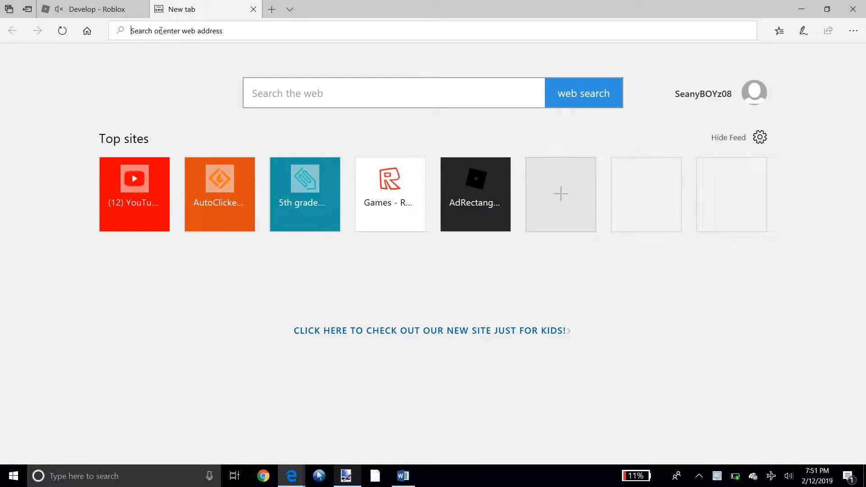
pyautogui.write('b')
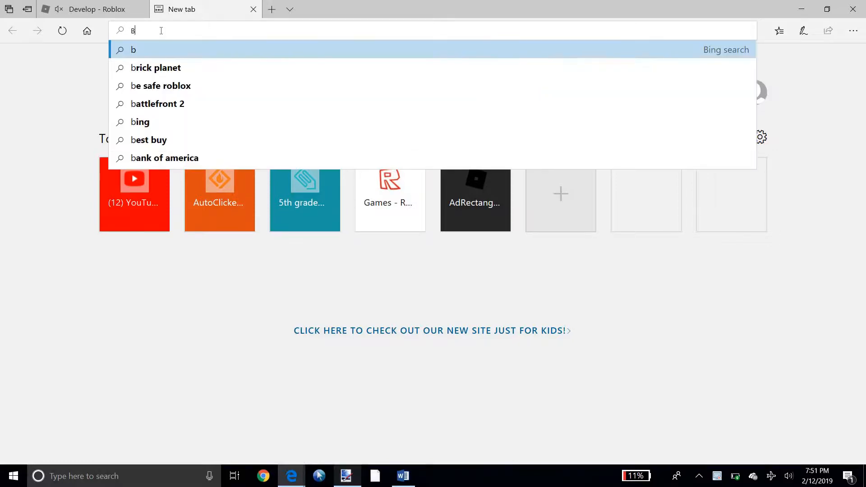
pyautogui.press('BackSpace')
pyautogui.write('Grey')
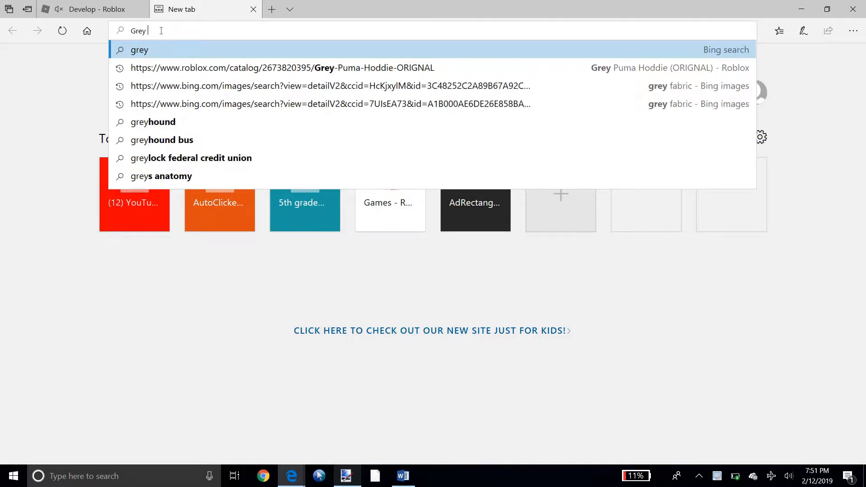
pyautogui.press('Return')
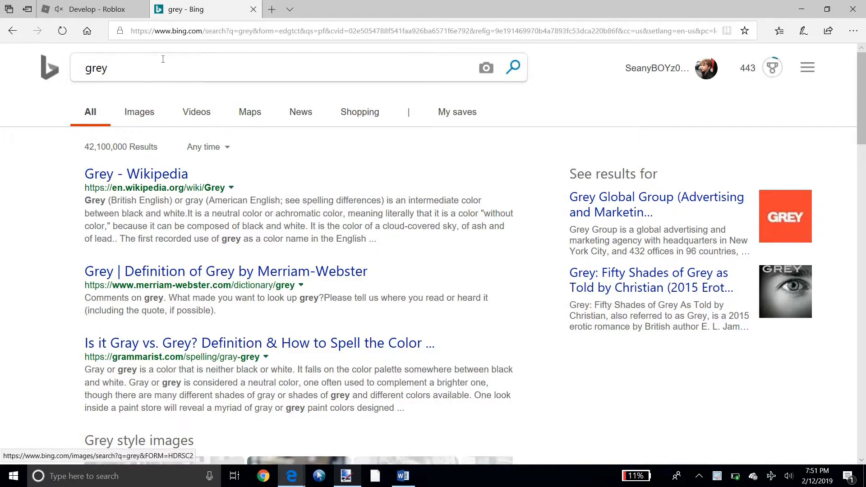
# Replace the search term with "black" and show the image results
pyautogui.click(163, 59)
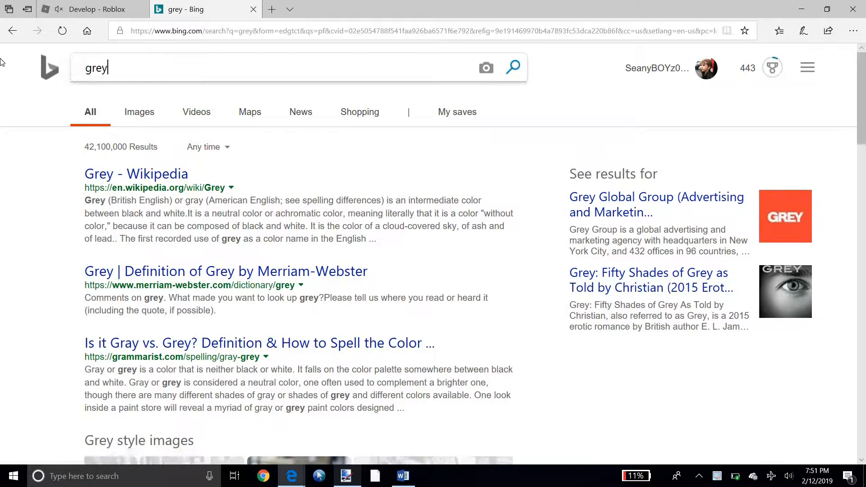
pyautogui.hotkey('ctrl', 'a')
pyautogui.press('BackSpace')
pyautogui.write('b')
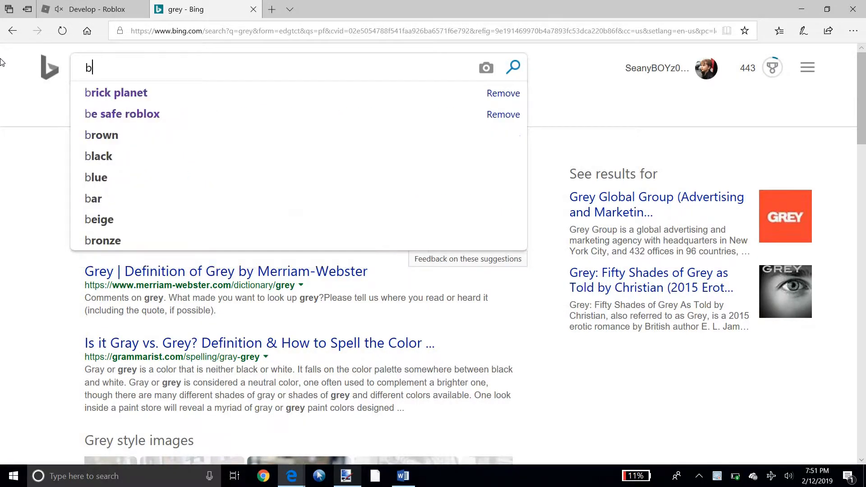
pyautogui.write('lack\\')
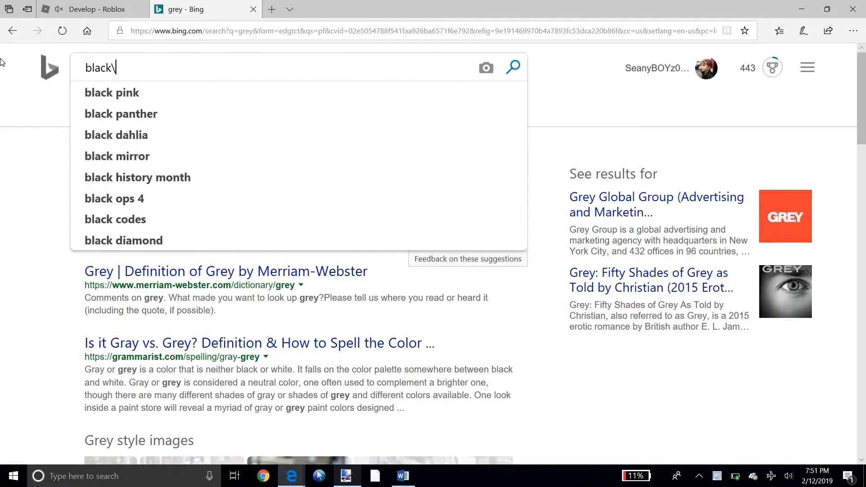
pyautogui.press('Return')
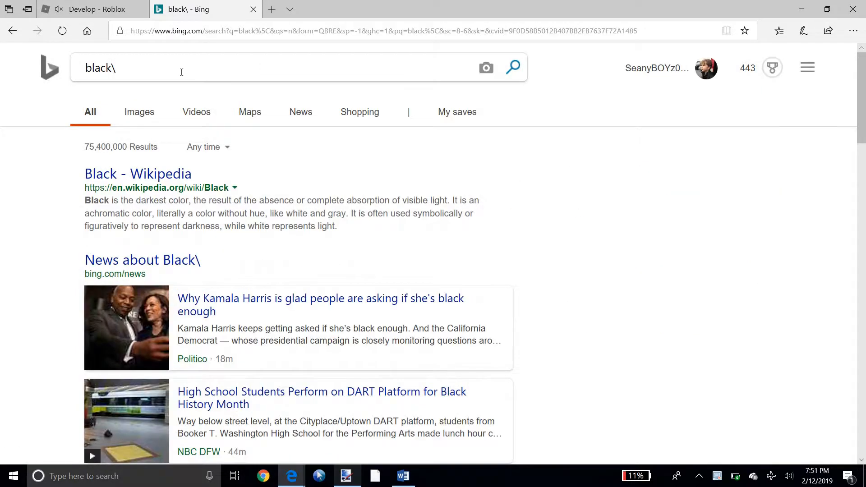
pyautogui.click(147, 62)
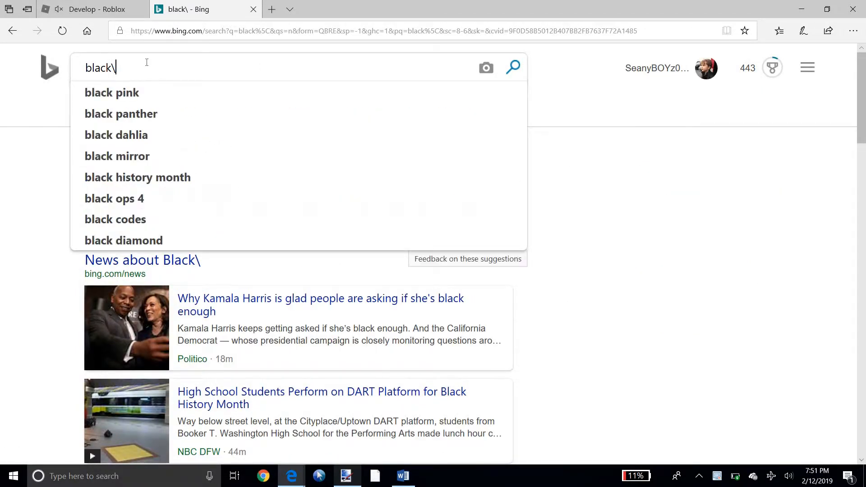
pyautogui.press('BackSpace')
pyautogui.press('Return')
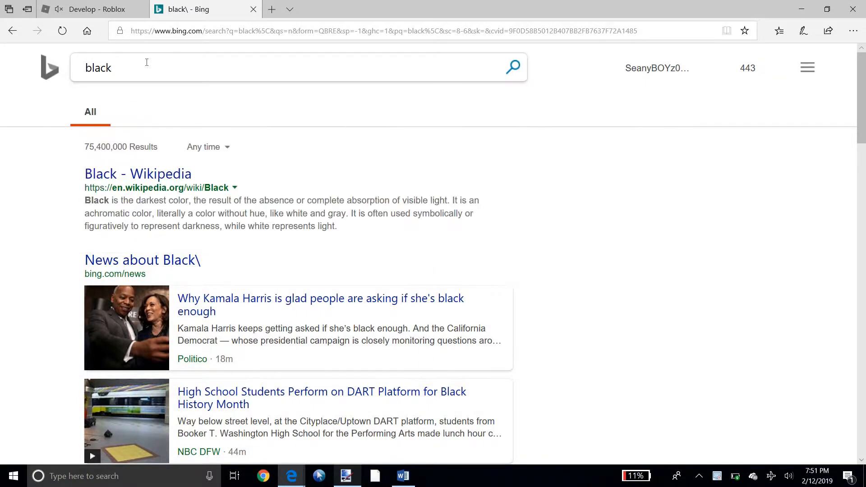
pyautogui.click(142, 115)
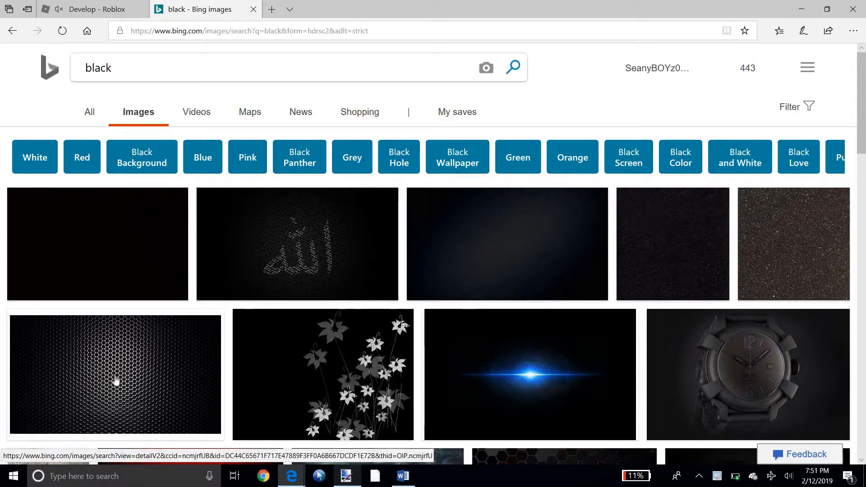
pyautogui.scroll(-15, 865, 184)
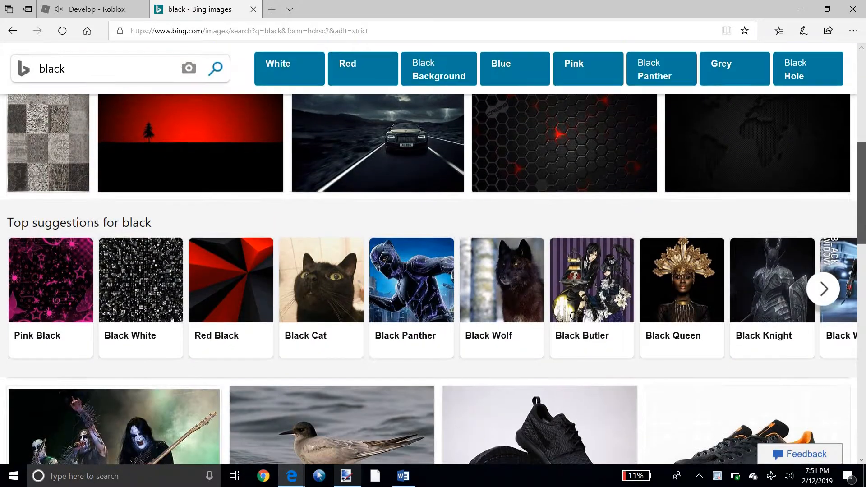
pyautogui.scroll(10, 850, 324)
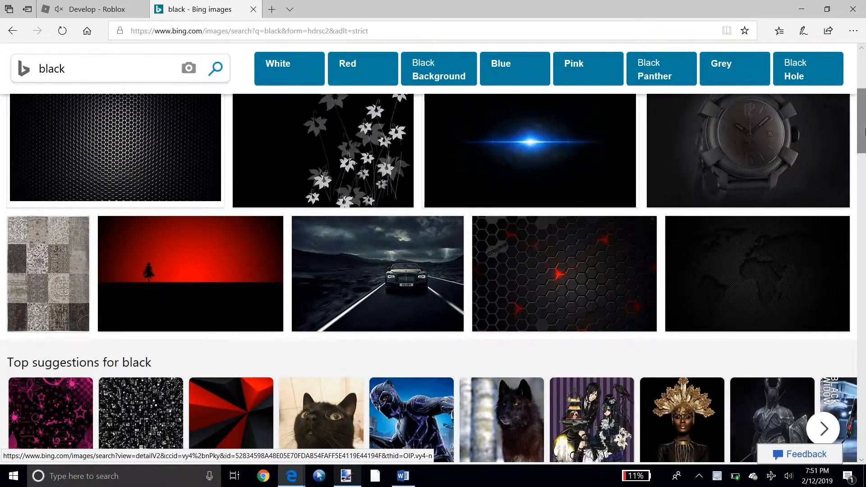
pyautogui.scroll(1, 865, 130)
pyautogui.scroll(3, 864, 130)
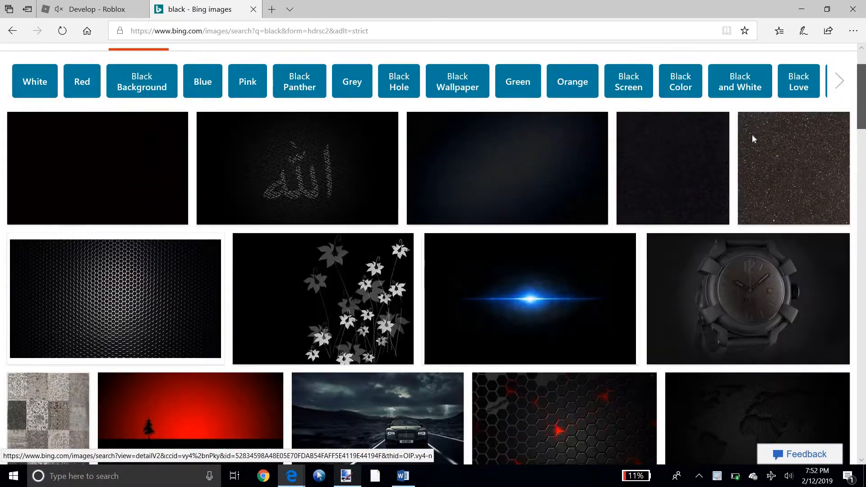
pyautogui.click(506, 209)
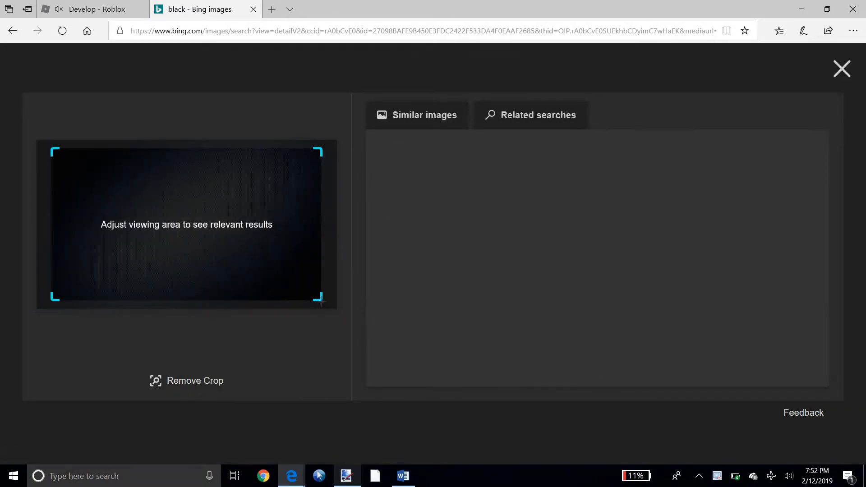
pyautogui.moveTo(322, 301); pyautogui.dragTo(337, 311)
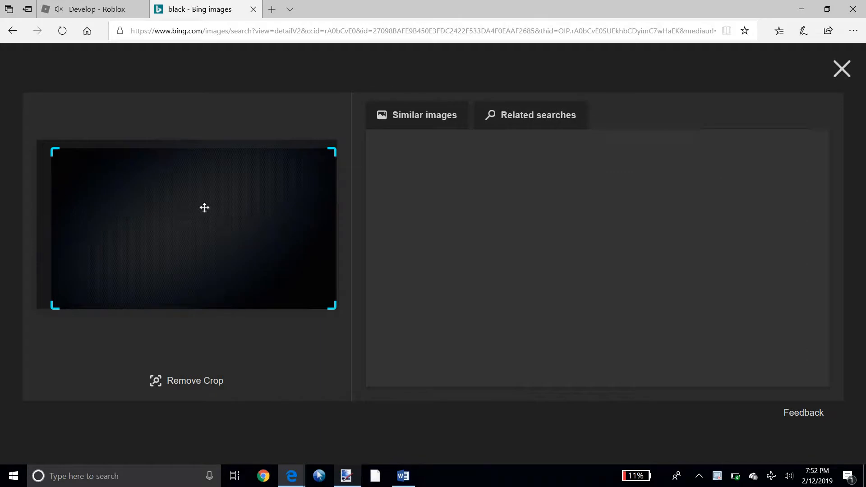
pyautogui.rightClick(204, 207)
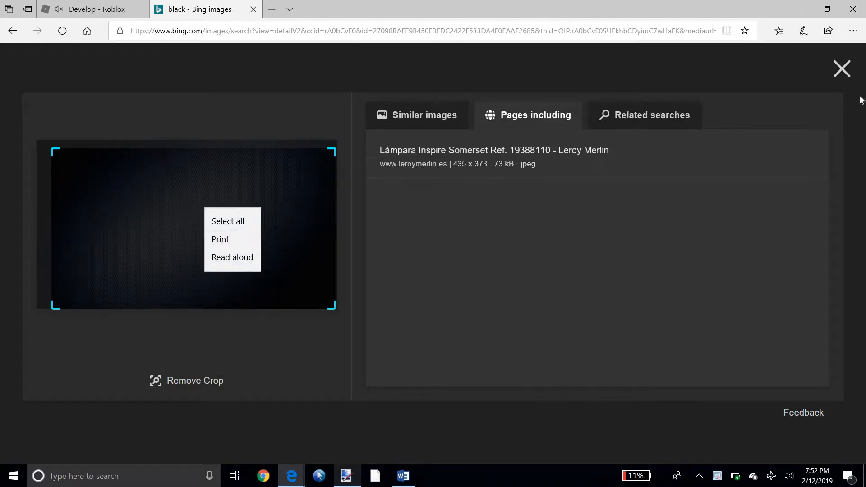
pyautogui.click(849, 72)
pyautogui.click(841, 71)
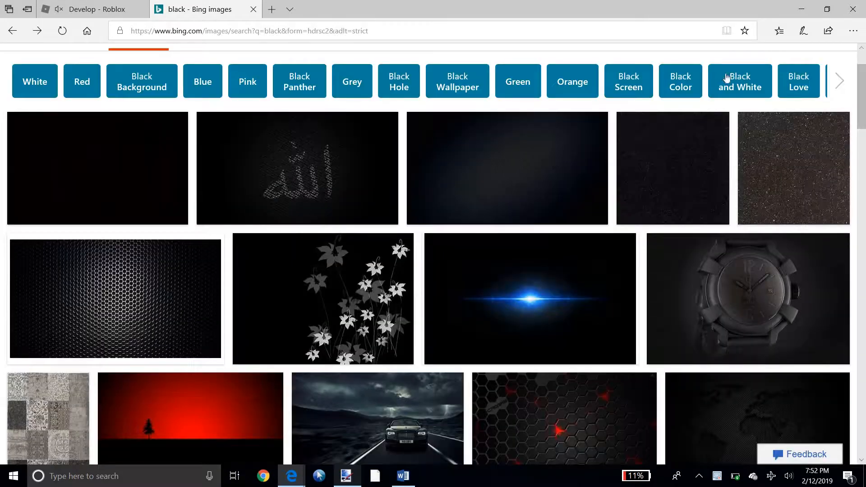
# Open the plain black 1920 × 1200 wallpaper from the image results, dismiss the battery warning, and copy the picture
pyautogui.click(135, 163)
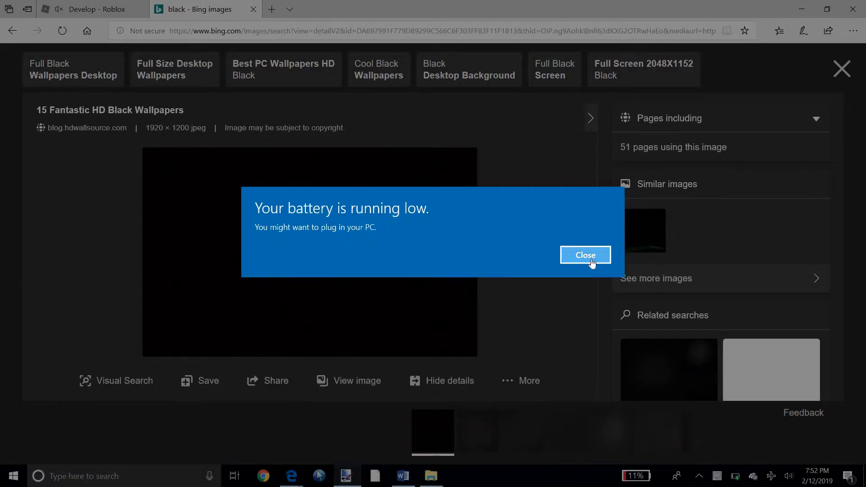
pyautogui.click(585, 255)
pyautogui.rightClick(354, 292)
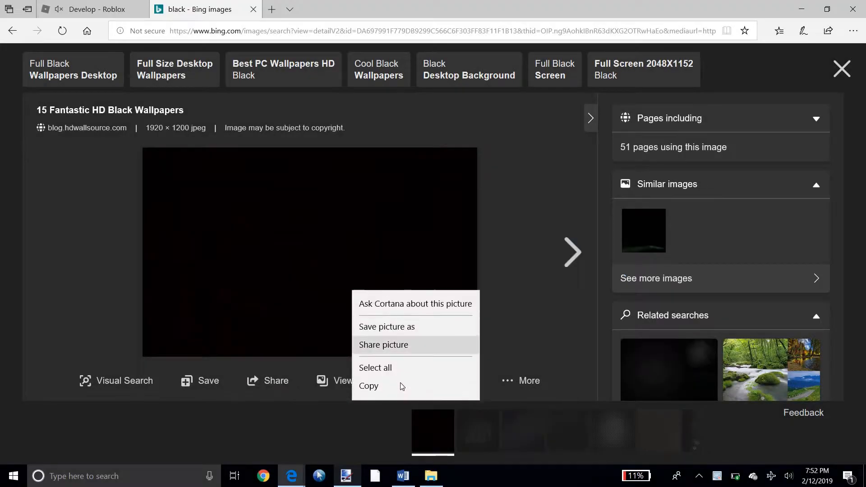
pyautogui.click(414, 406)
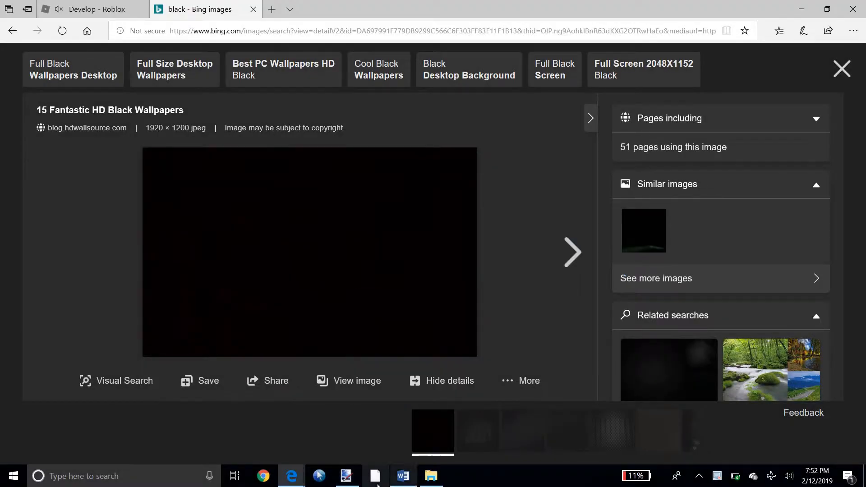
# Switch back to paint.net and add a new layer above the Background layer of the shirt template
pyautogui.click(347, 477)
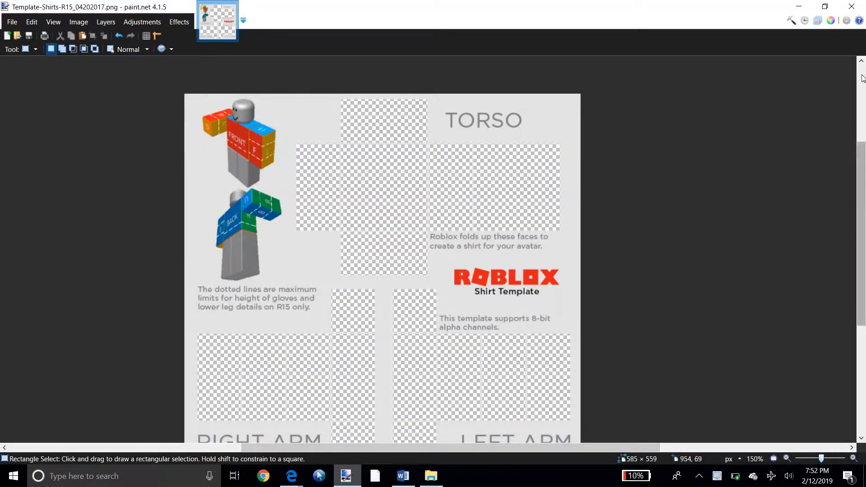
pyautogui.click(817, 20)
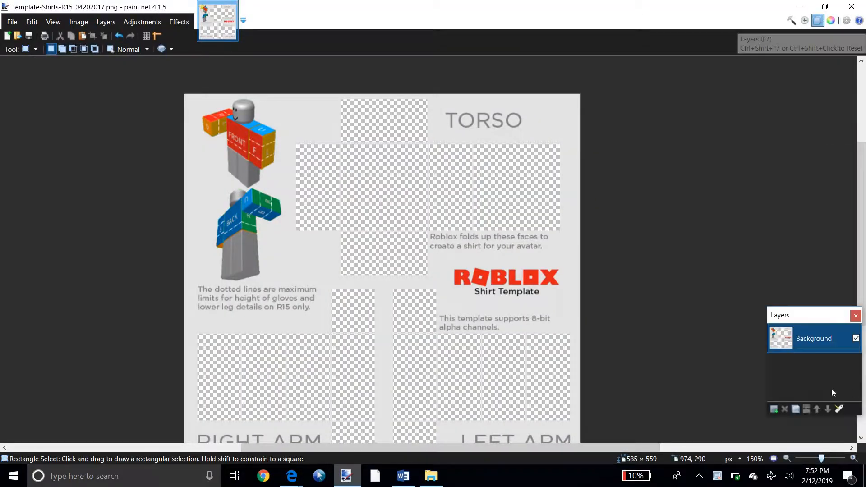
pyautogui.click(772, 410)
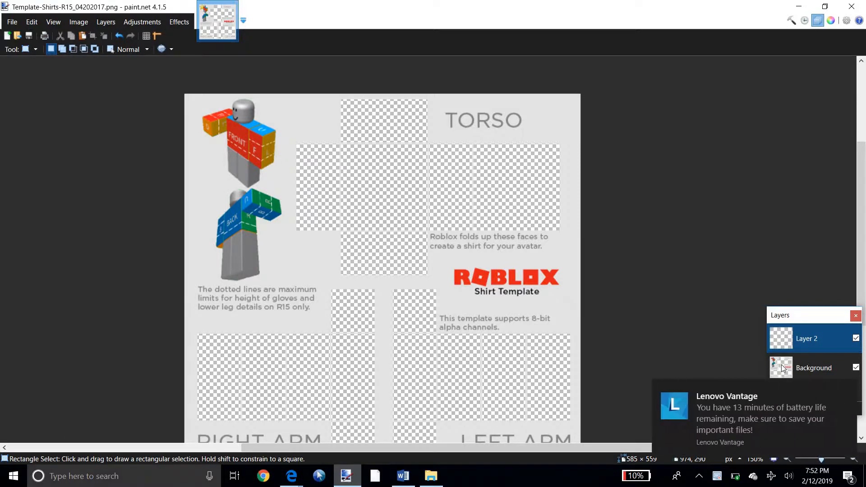
pyautogui.click(848, 391)
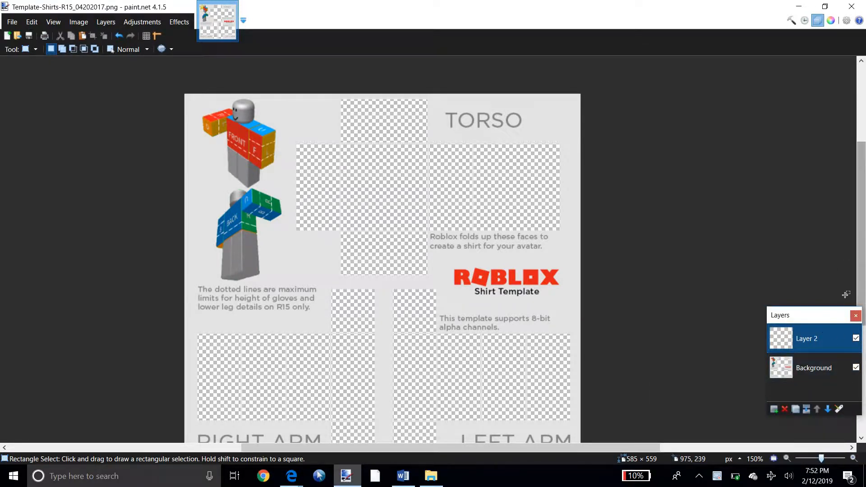
# Paste the copied black image into the new layer, keeping the canvas size
pyautogui.scroll(-3, 864, 266)
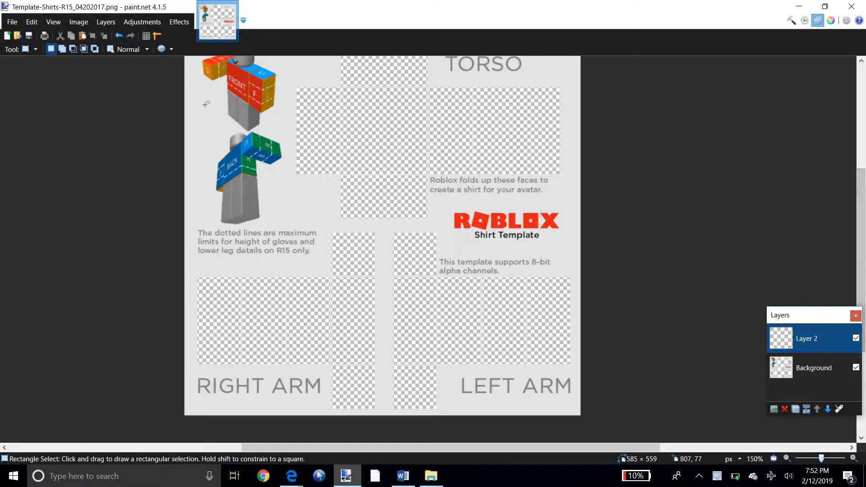
pyautogui.click(82, 35)
pyautogui.click(380, 348)
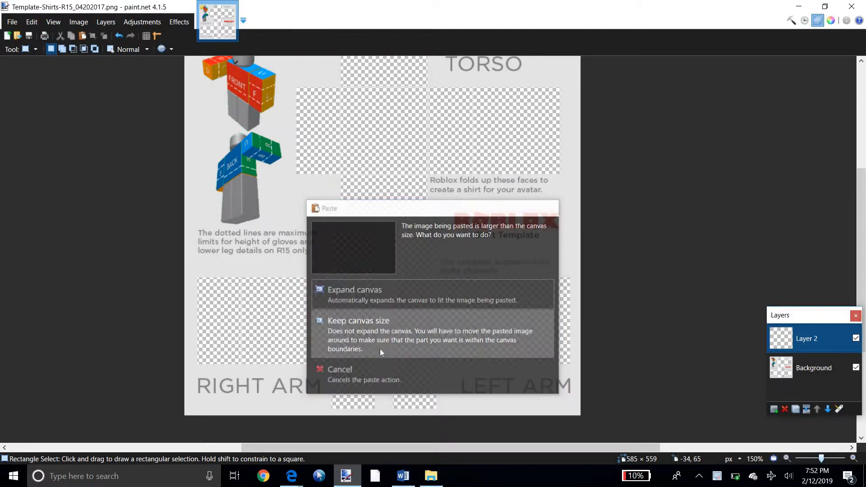
# Reposition the pasted black image and scale it down to about 1303 × 906 pixels
pyautogui.moveTo(487, 282); pyautogui.dragTo(460, 233)
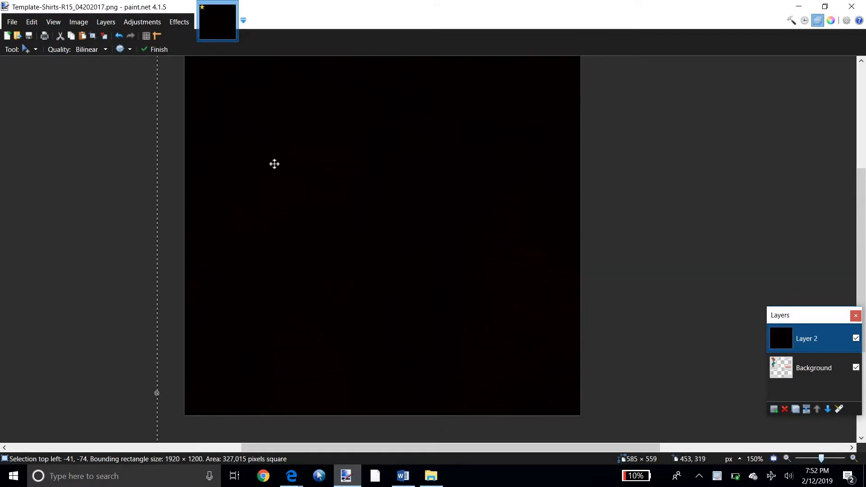
pyautogui.moveTo(339, 156); pyautogui.dragTo(378, 265)
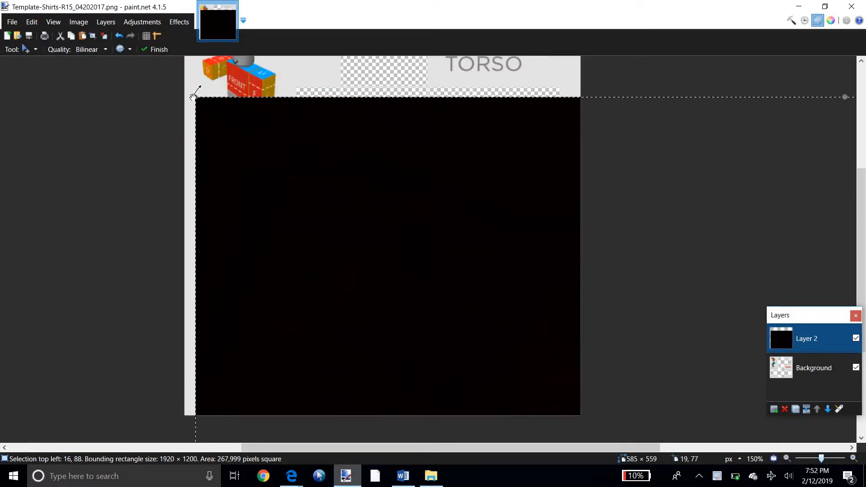
pyautogui.moveTo(193, 97); pyautogui.dragTo(612, 295)
pyautogui.moveTo(701, 318); pyautogui.dragTo(139, 65)
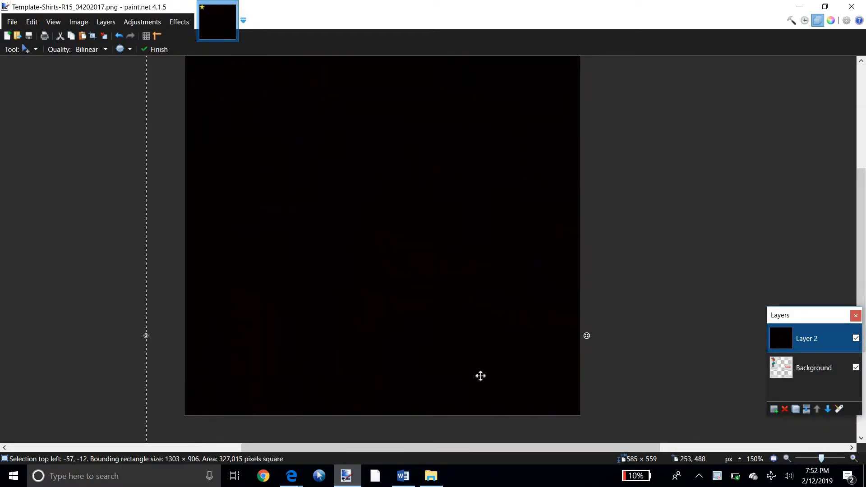
# Shrink the pasted black image to about 401 × 682 pixels and rotate it to nearly square with the canvas
pyautogui.moveTo(480, 375); pyautogui.dragTo(194, 326)
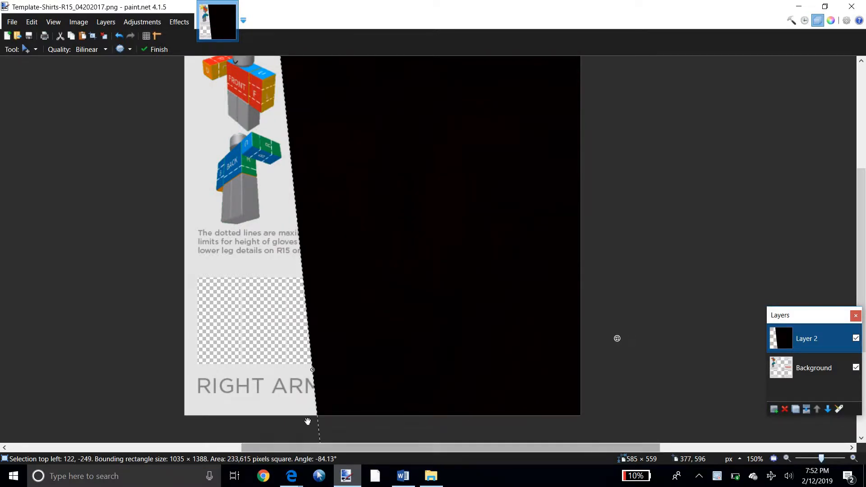
pyautogui.moveTo(311, 415); pyautogui.dragTo(394, 377)
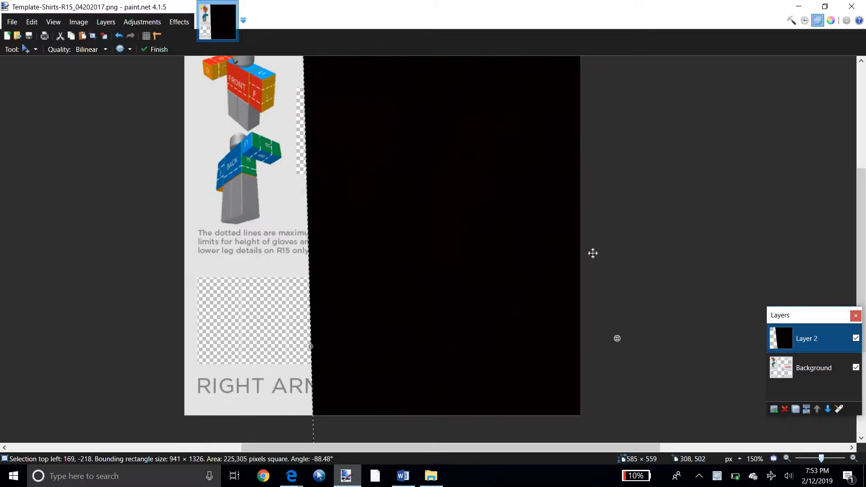
pyautogui.moveTo(593, 265); pyautogui.dragTo(225, 368)
pyautogui.moveTo(484, 238); pyautogui.dragTo(57, 406)
pyautogui.moveTo(378, 106); pyautogui.dragTo(488, 279)
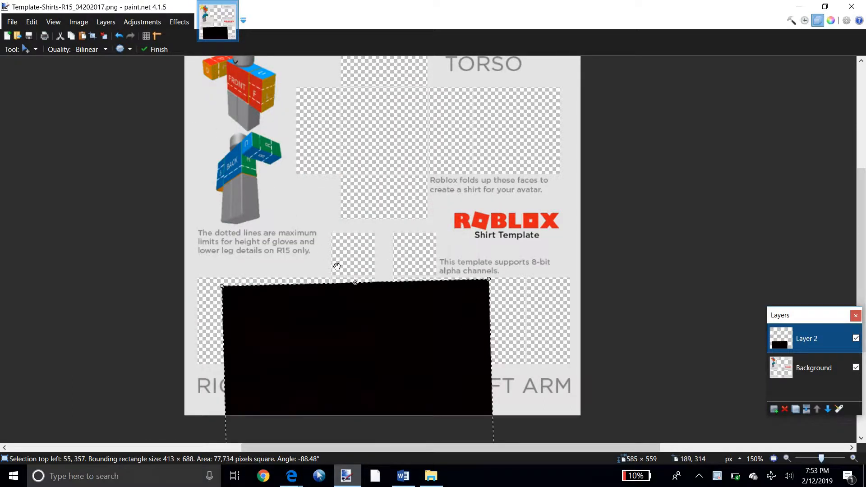
pyautogui.moveTo(351, 268); pyautogui.dragTo(348, 147)
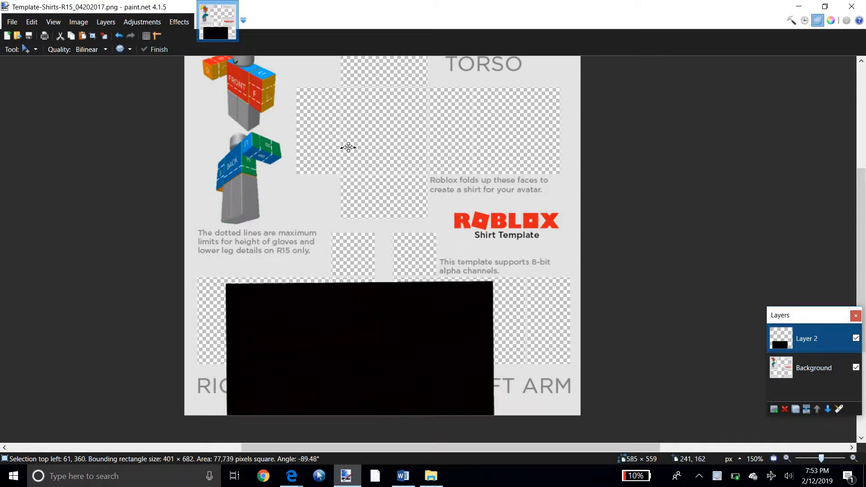
# Move the black image up onto the template, resize it to about 407 × 336 pixels, and straighten its edges
pyautogui.moveTo(368, 298); pyautogui.dragTo(387, 106)
pyautogui.moveTo(245, 91); pyautogui.dragTo(387, 155)
pyautogui.moveTo(861, 239); pyautogui.dragTo(861, 225)
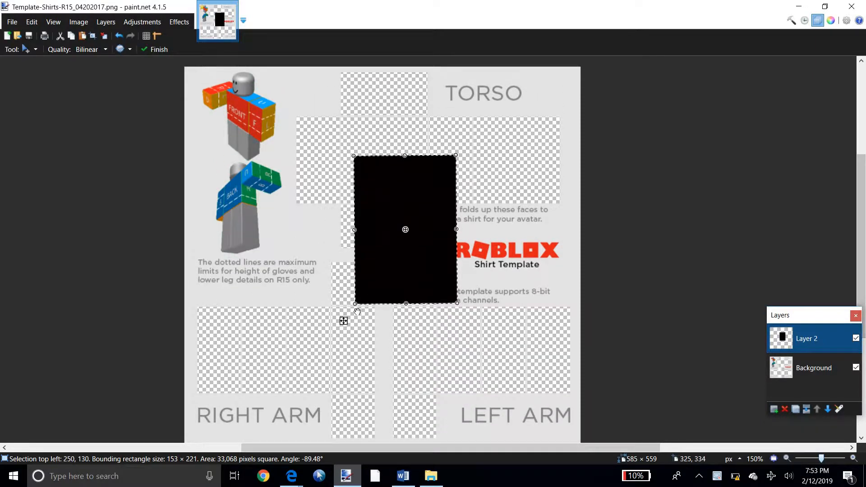
pyautogui.moveTo(343, 321); pyautogui.dragTo(167, 398)
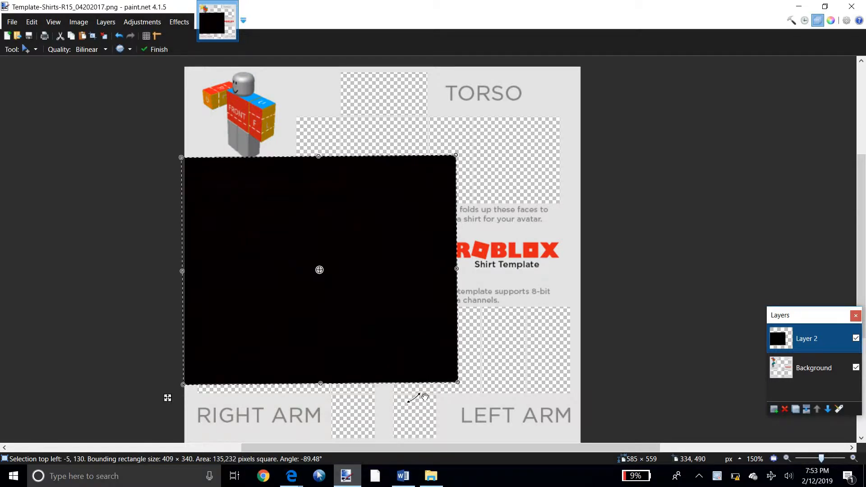
pyautogui.moveTo(425, 397); pyautogui.dragTo(425, 397)
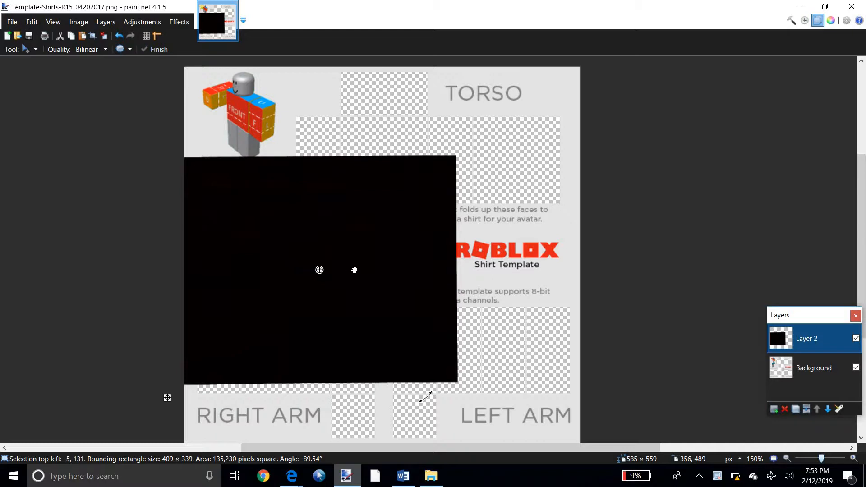
pyautogui.moveTo(425, 398); pyautogui.dragTo(424, 398)
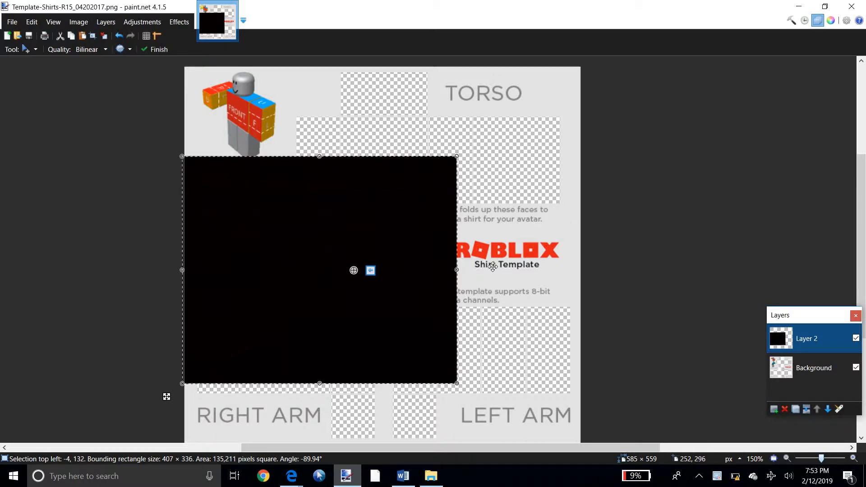
# Stretch the black image past the template's side and upper edges, to about 623 × 469 pixels
pyautogui.moveTo(457, 270); pyautogui.dragTo(600, 270)
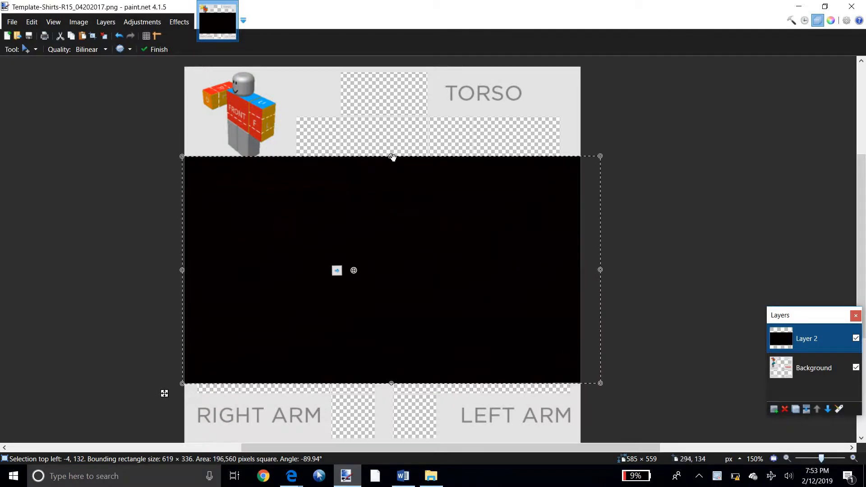
pyautogui.moveTo(392, 157); pyautogui.dragTo(391, 59)
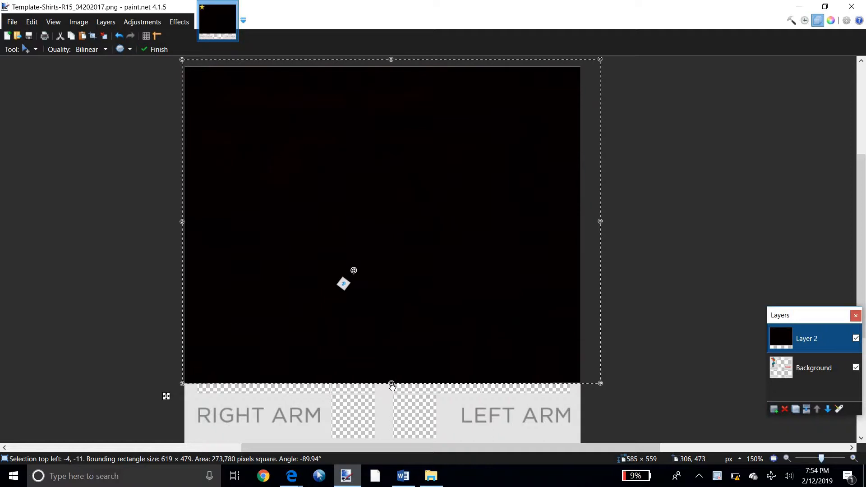
pyautogui.moveTo(392, 386); pyautogui.dragTo(767, 374)
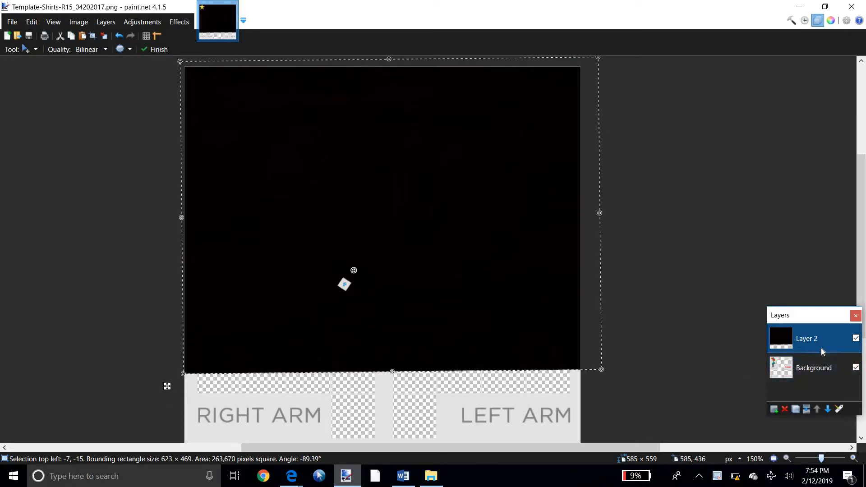
pyautogui.moveTo(821, 348)
pyautogui.mouseDown()
pyautogui.moveTo(820, 376)
pyautogui.moveTo(820, 344)
pyautogui.mouseUp()
pyautogui.moveTo(183, 374); pyautogui.dragTo(180, 374)
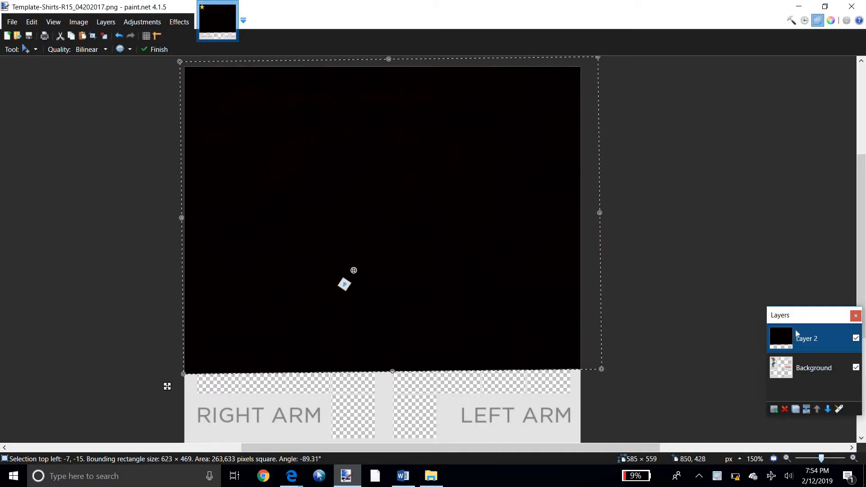
# Move Layer 2 below the Background layer and straighten the black image behind the cleared panels to about 619 × 463 pixels
pyautogui.moveTo(797, 333); pyautogui.dragTo(799, 400)
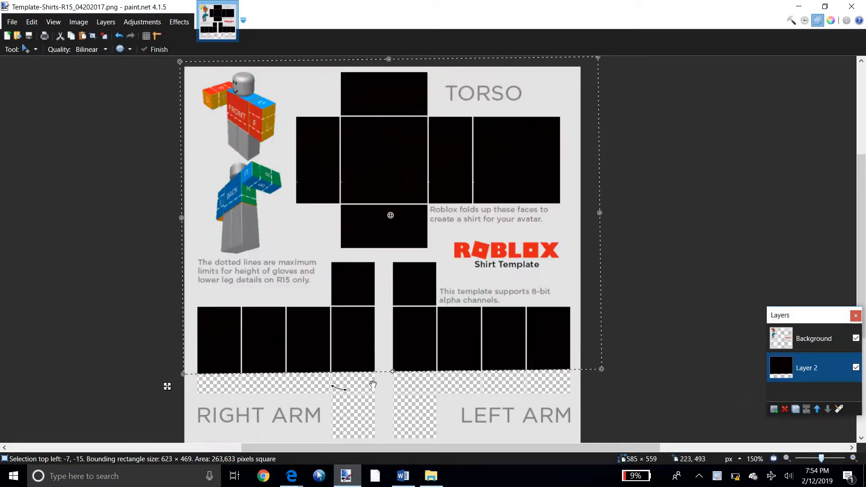
pyautogui.moveTo(372, 386); pyautogui.dragTo(371, 389)
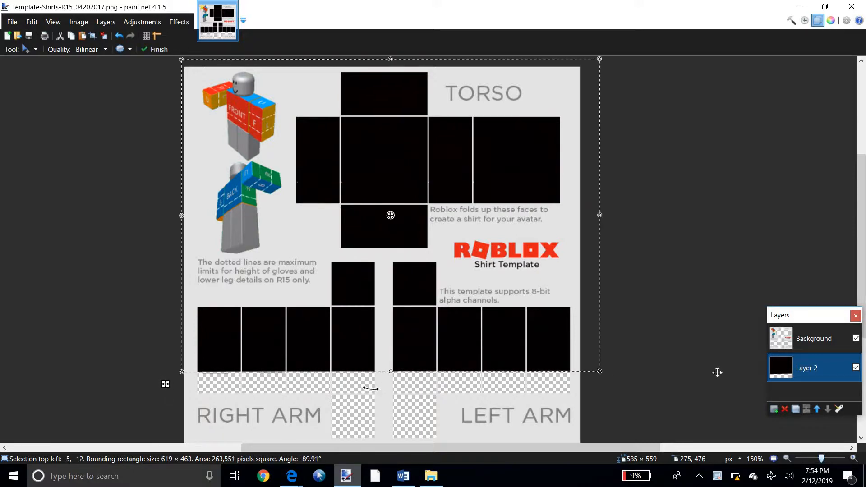
pyautogui.moveTo(784, 367)
pyautogui.mouseDown()
pyautogui.moveTo(790, 338)
pyautogui.moveTo(795, 369)
pyautogui.mouseUp()
# Switch to the browser and close the wallpaper preview to return to the image search page
pyautogui.click(801, 6)
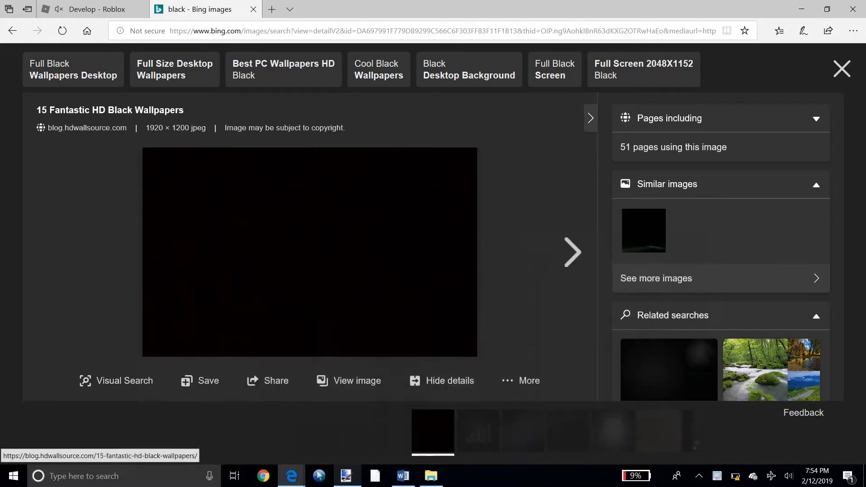
pyautogui.click(842, 69)
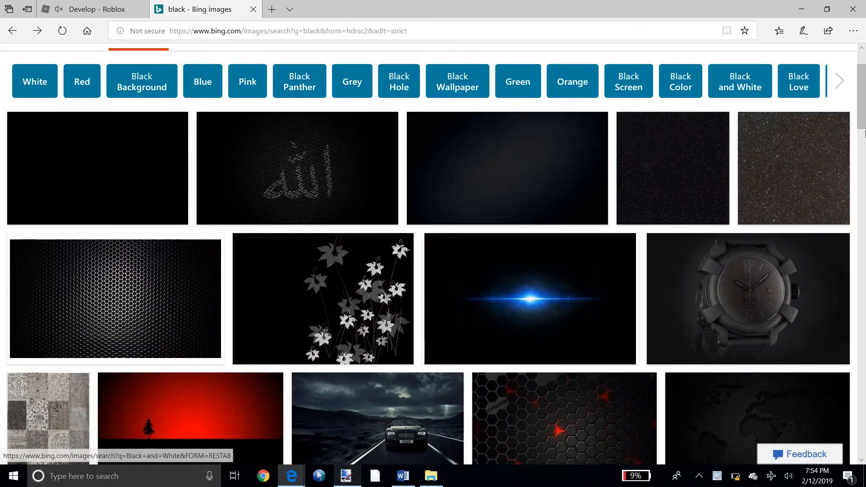
pyautogui.scroll(-5, 859, 76)
pyautogui.scroll(5, 865, 83)
pyautogui.moveTo(865, 83); pyautogui.dragTo(865, 63)
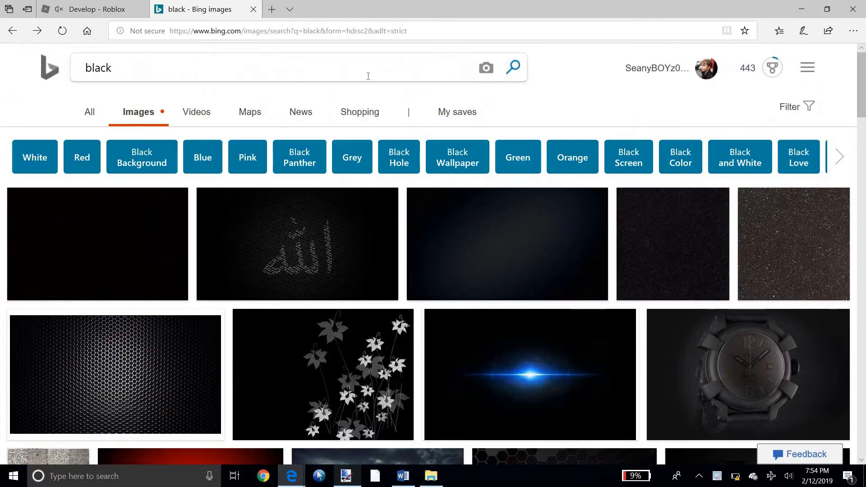
# Replace the image search term with "spreprem logo png" and run the search
pyautogui.click(139, 61)
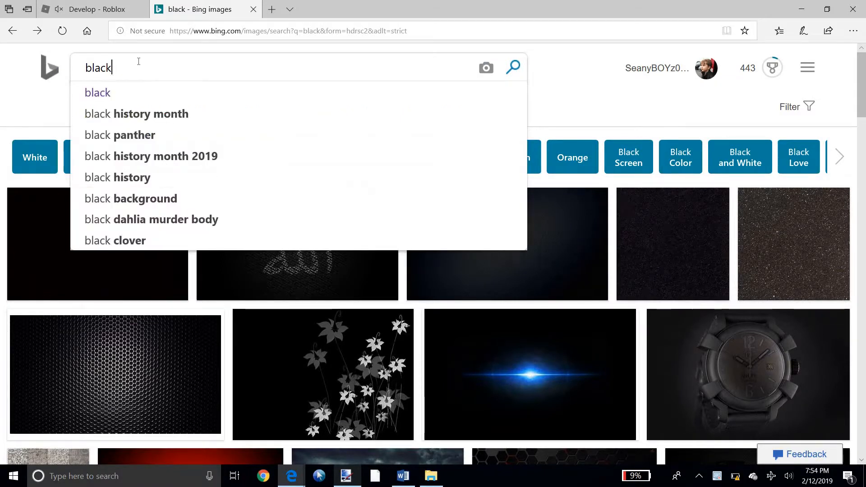
pyautogui.press('BackSpace')
pyautogui.press('BackSpace')
pyautogui.press('BackSpace')
pyautogui.press('BackSpace')
pyautogui.press('BackSpace')
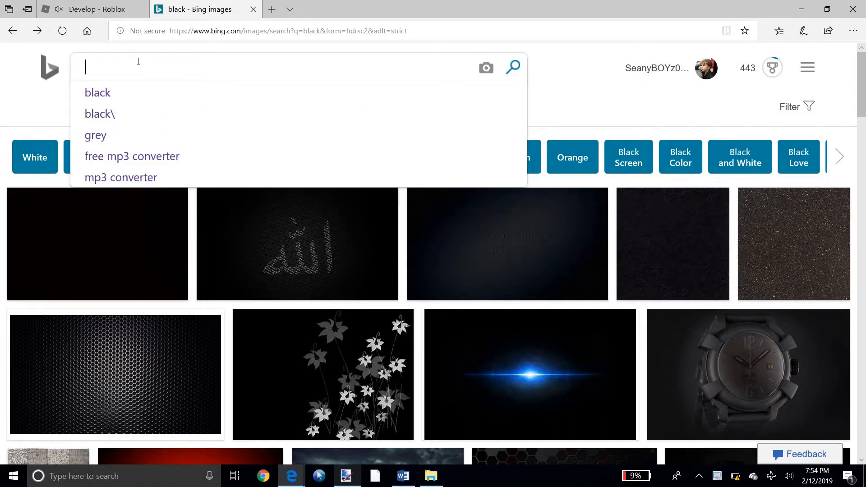
pyautogui.write('s')
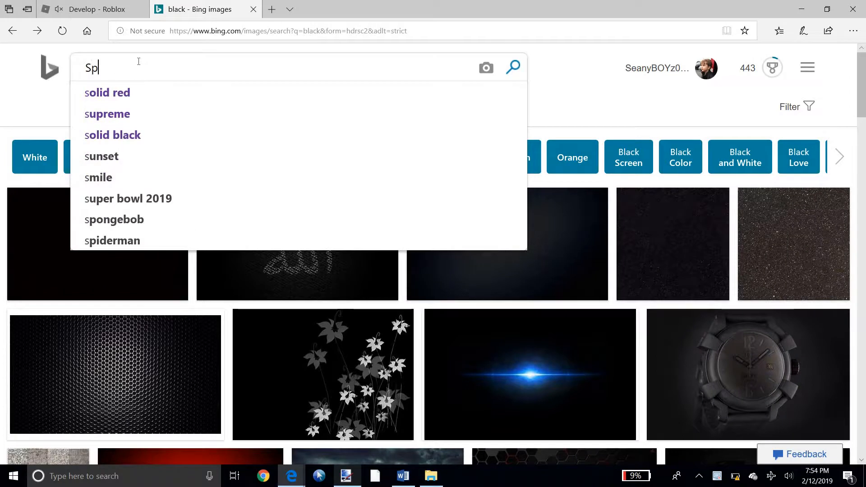
pyautogui.write('pream')
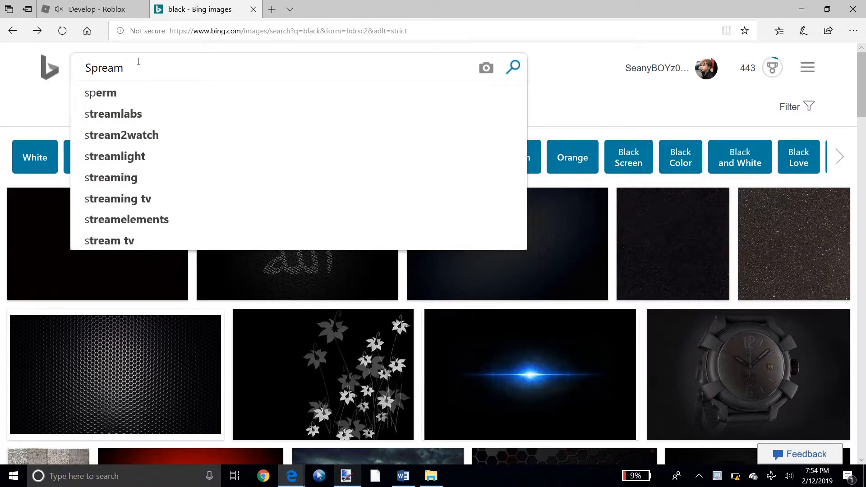
pyautogui.press('BackSpace')
pyautogui.press('BackSpace')
pyautogui.write('p')
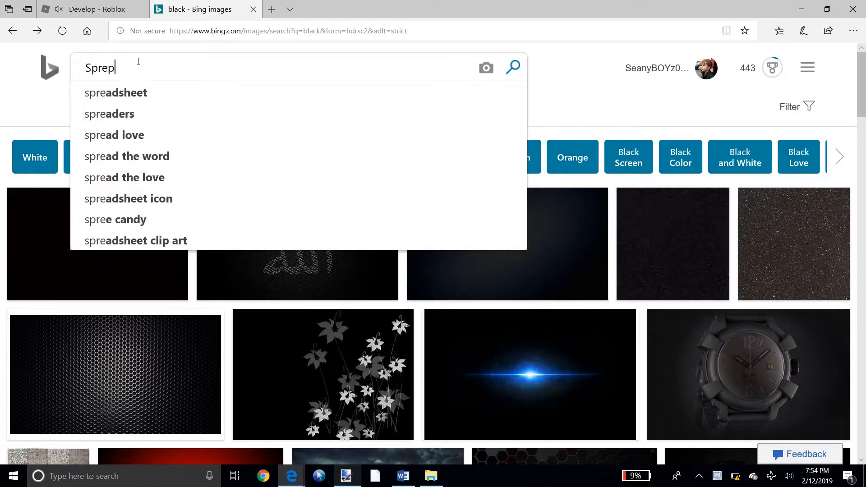
pyautogui.write('re')
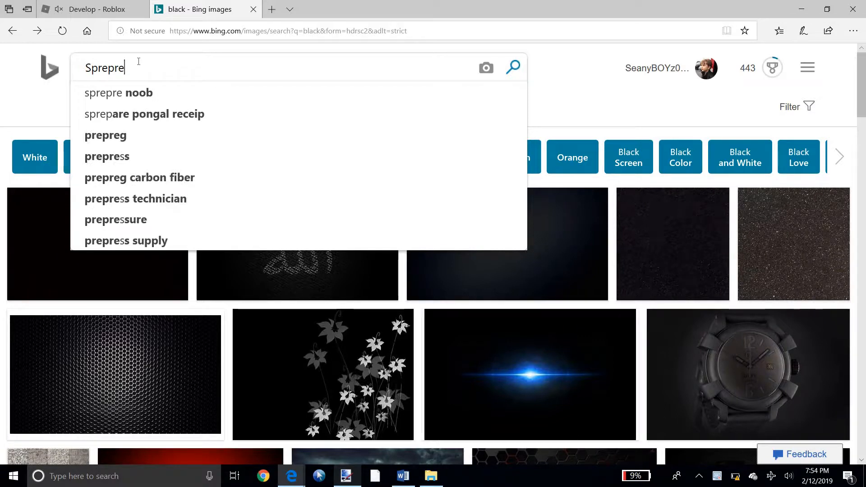
pyautogui.write('m ')
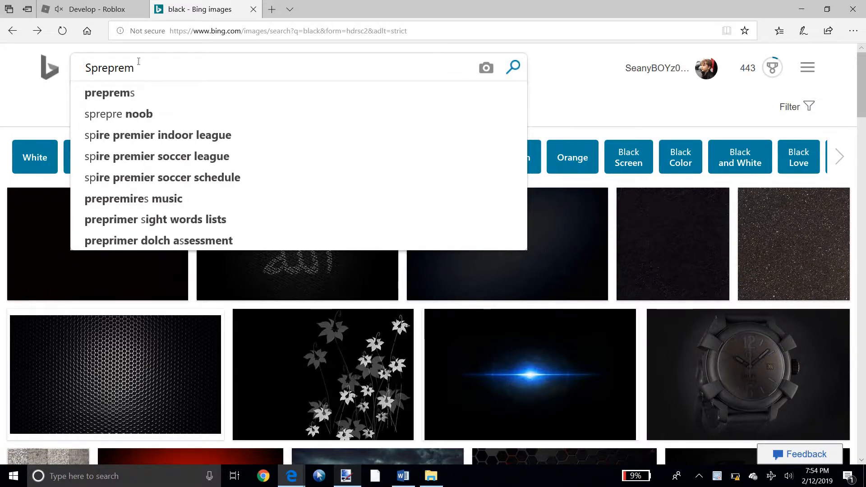
pyautogui.write('log')
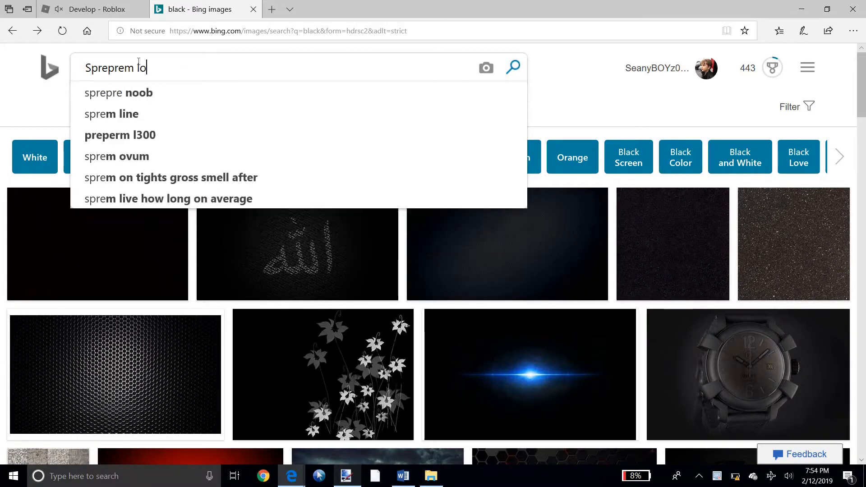
pyautogui.write('o png')
pyautogui.press('Return')
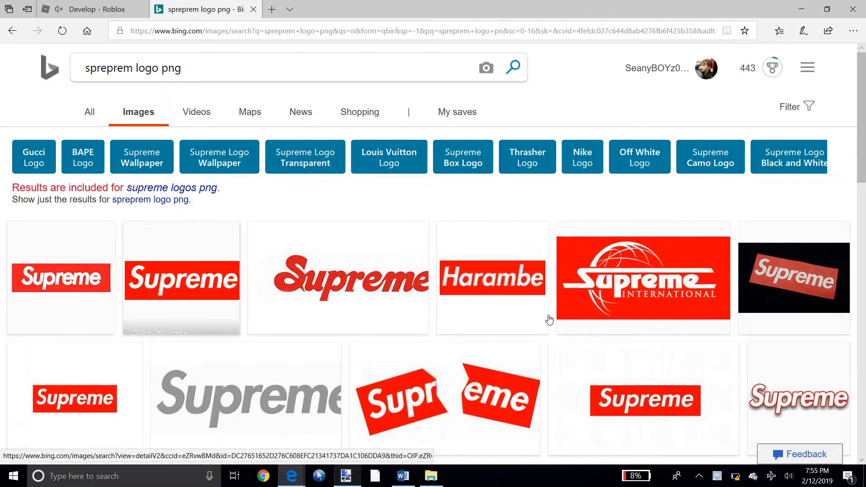
# Browse the logo results, open the 800 × 800 Jordan Supreme logo PNG, and copy the picture
pyautogui.scroll(-10, 857, 302)
pyautogui.scroll(-10, 864, 308)
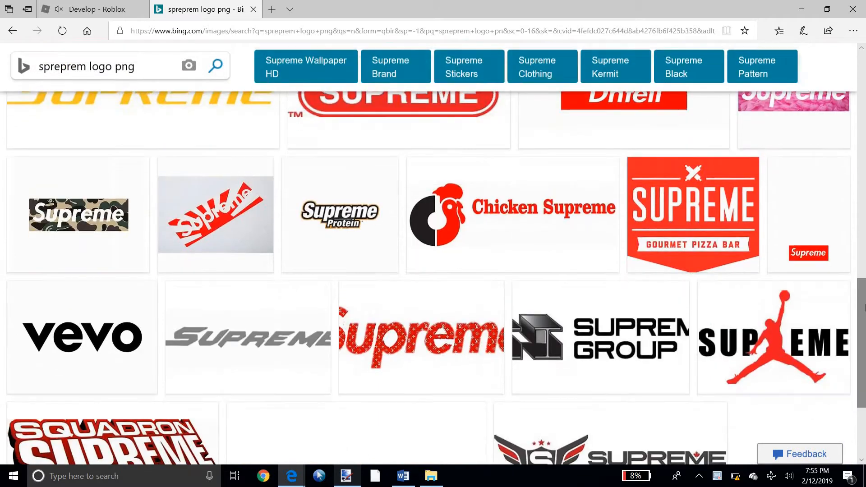
pyautogui.scroll(-8, 850, 142)
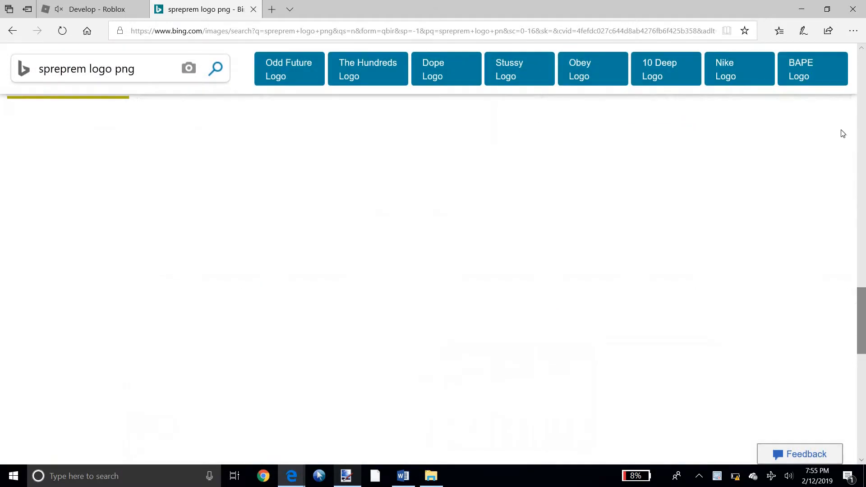
pyautogui.scroll(15, 855, 134)
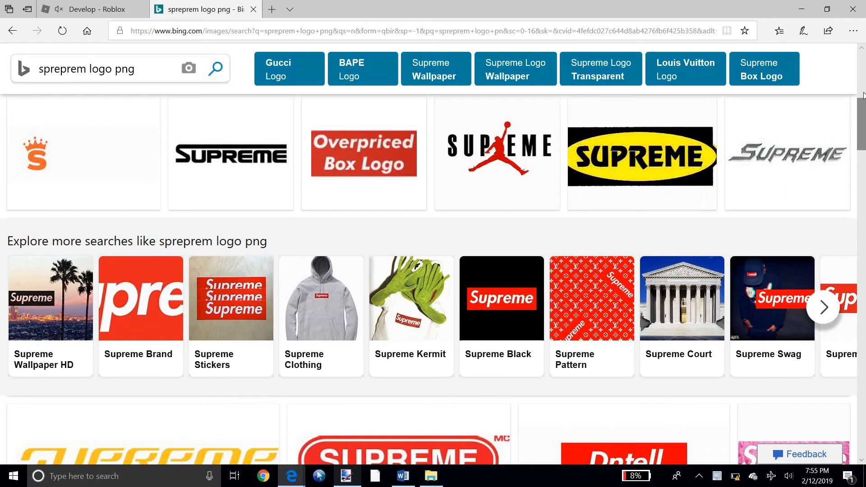
pyautogui.moveTo(863, 93)
pyautogui.mouseDown()
pyautogui.moveTo(863, 59)
pyautogui.moveTo(863, 90)
pyautogui.mouseUp()
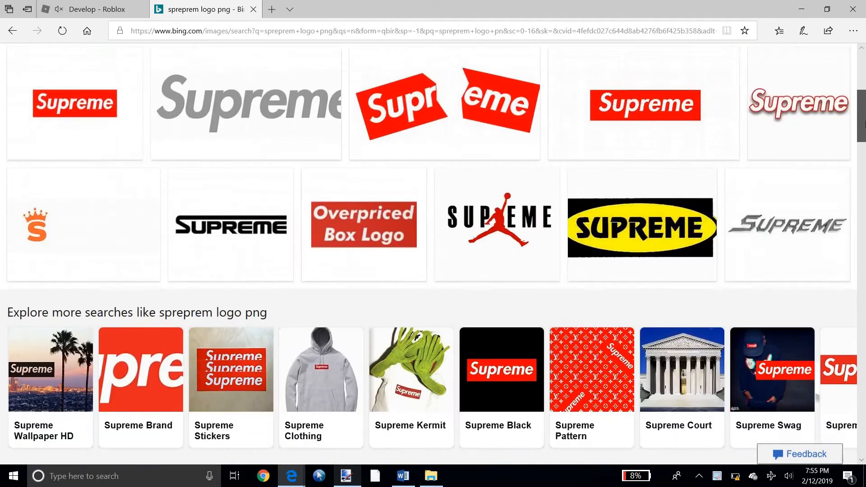
pyautogui.click(467, 246)
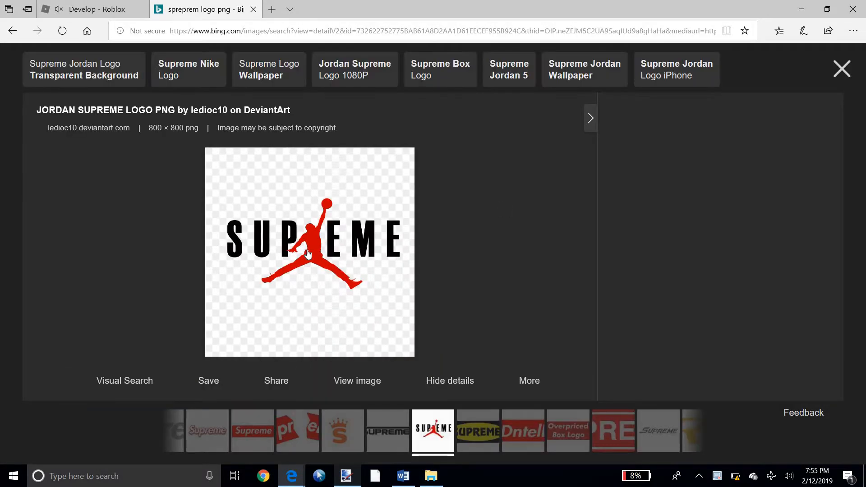
pyautogui.rightClick(307, 249)
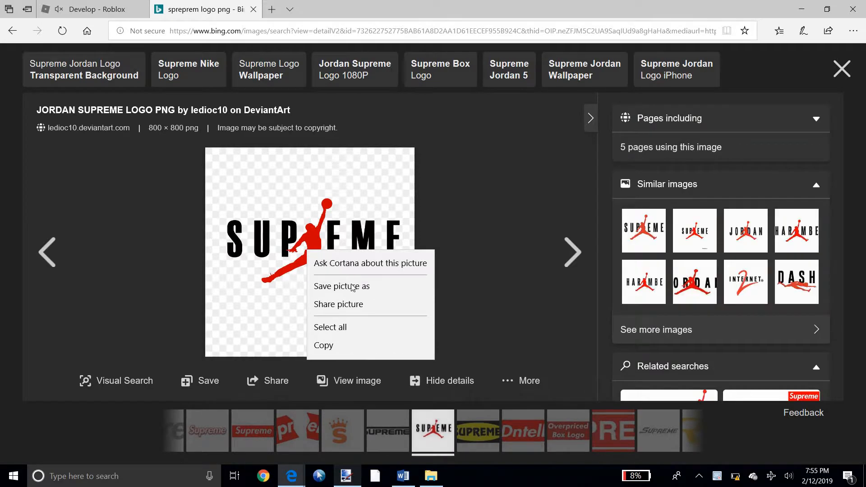
pyautogui.click(360, 347)
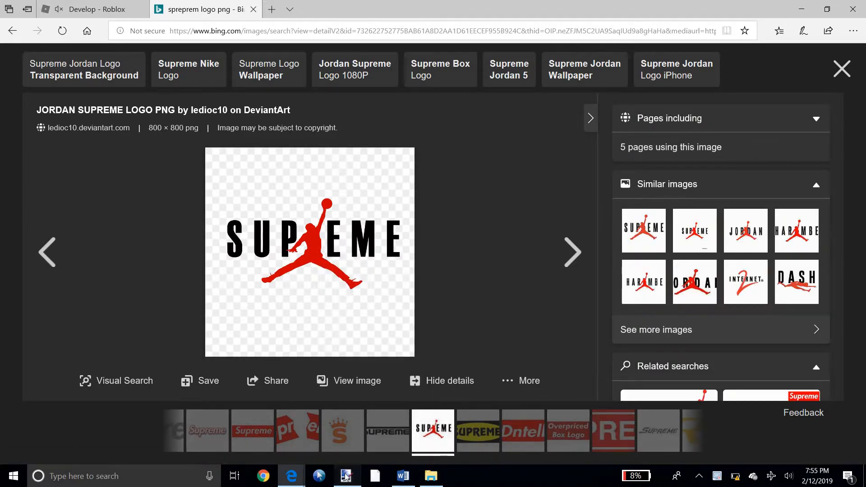
# Switch back to paint.net, add a new layer, and move it above the Background layer
pyautogui.click(346, 476)
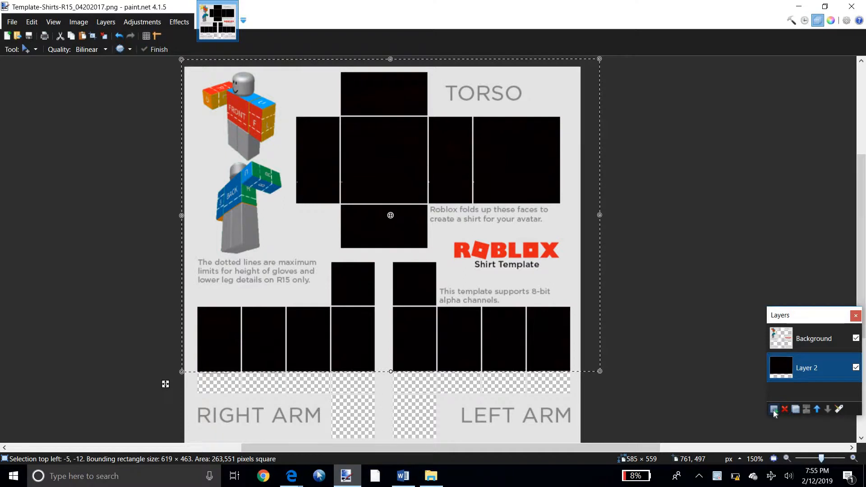
pyautogui.moveTo(800, 366); pyautogui.dragTo(799, 345)
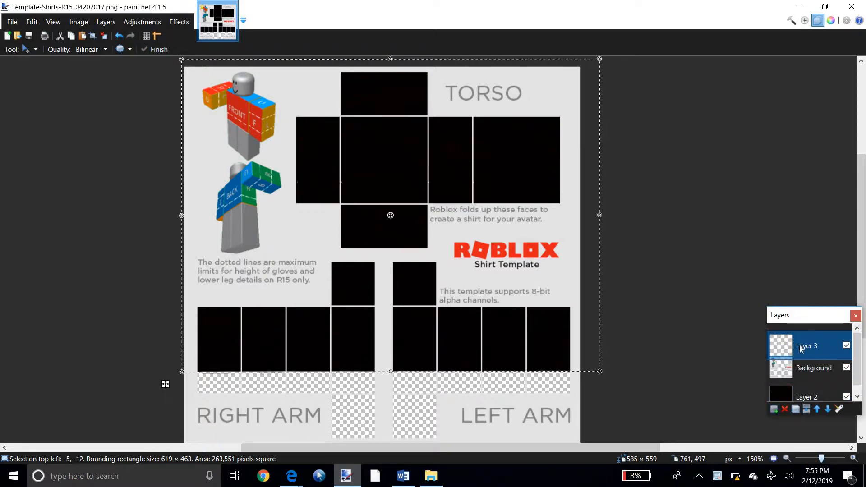
# Paste the copied Supreme logo into Layer 3 with the canvas size kept, and move it until its upper corners are in view
pyautogui.click(82, 37)
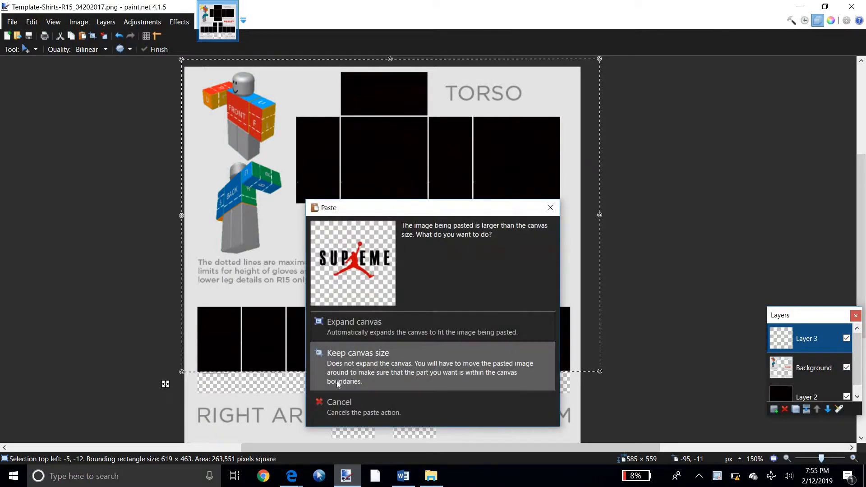
pyautogui.click(353, 373)
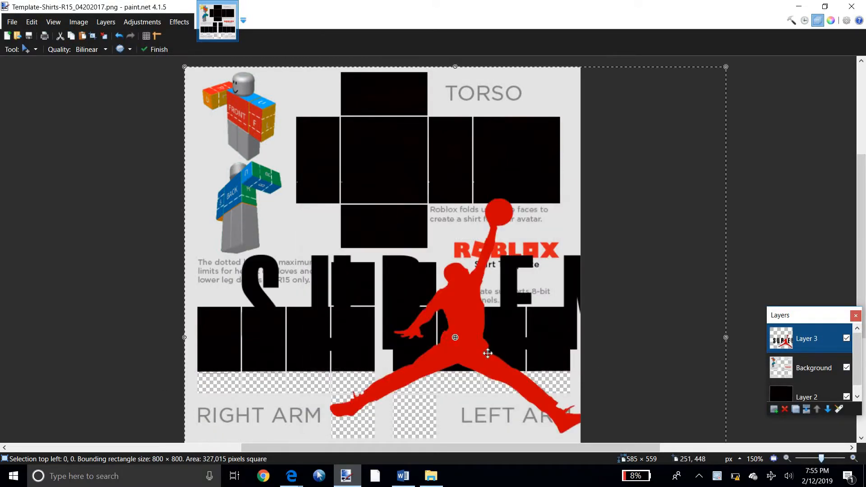
pyautogui.moveTo(484, 349); pyautogui.dragTo(452, 192)
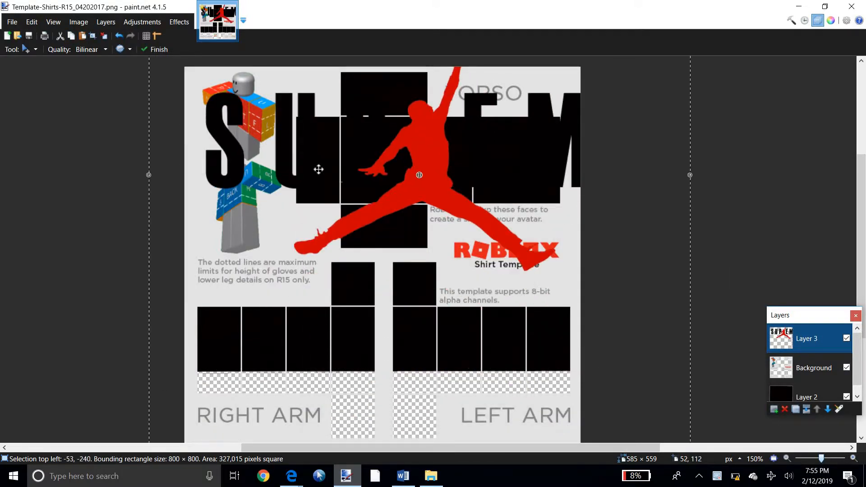
pyautogui.moveTo(318, 169); pyautogui.dragTo(309, 206)
pyautogui.moveTo(232, 93); pyautogui.dragTo(243, 165)
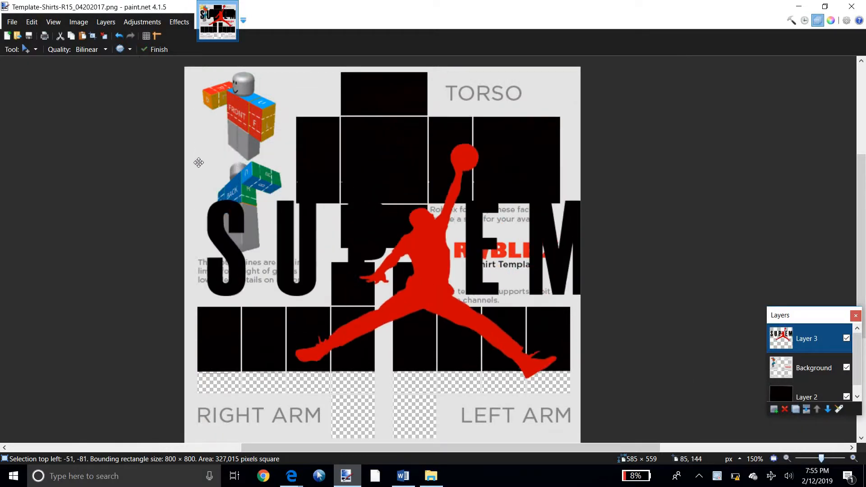
pyautogui.moveTo(178, 89); pyautogui.dragTo(200, 190)
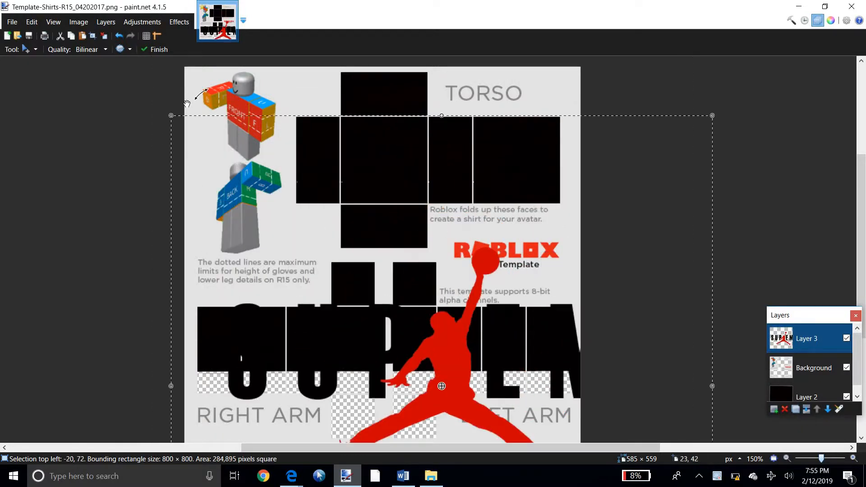
# Shrink the pasted logo to about 172 × 203 pixels and move it over the torso's front panel
pyautogui.moveTo(170, 117); pyautogui.dragTo(484, 320)
pyautogui.moveTo(628, 394); pyautogui.dragTo(356, 262)
pyautogui.moveTo(561, 373); pyautogui.dragTo(369, 110)
pyautogui.moveTo(240, 132); pyautogui.dragTo(414, 119)
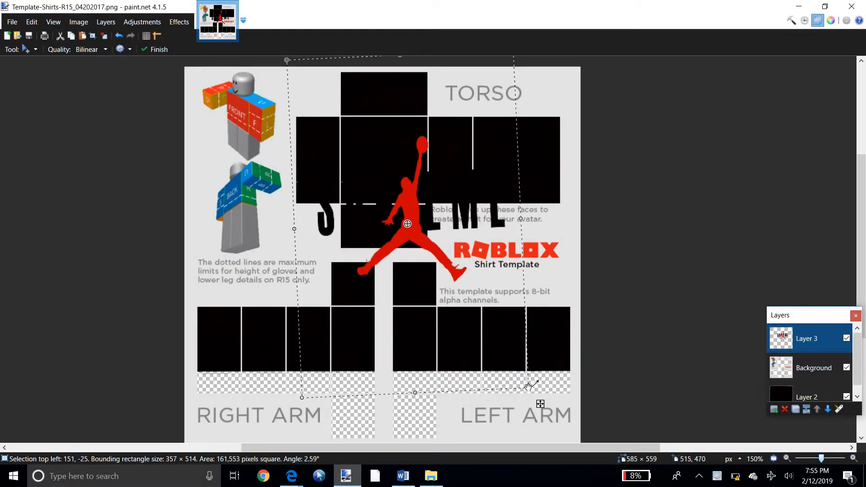
pyautogui.moveTo(528, 386); pyautogui.dragTo(413, 189)
pyautogui.moveTo(336, 118); pyautogui.dragTo(367, 149)
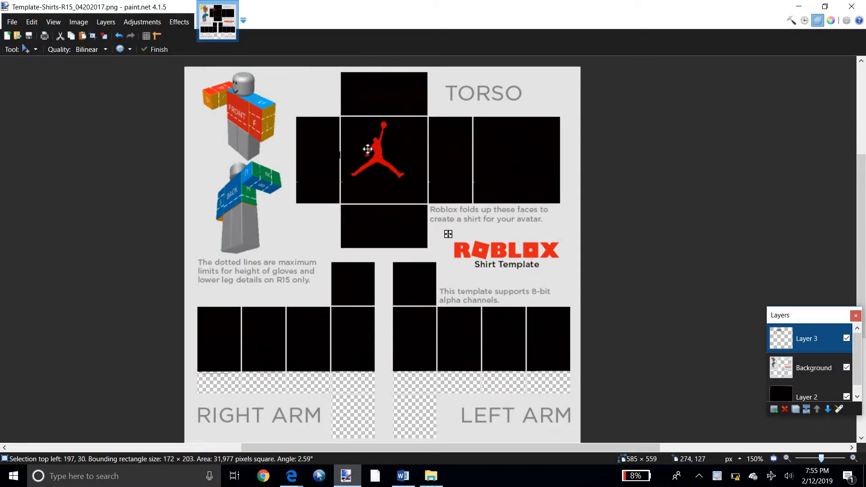
# Straighten the logo, shrink it to about 96 × 121 pixels, and place it on the upper chest of the torso's front panel
pyautogui.moveTo(345, 239)
pyautogui.mouseDown()
pyautogui.moveTo(332, 236)
pyautogui.moveTo(341, 238)
pyautogui.mouseUp()
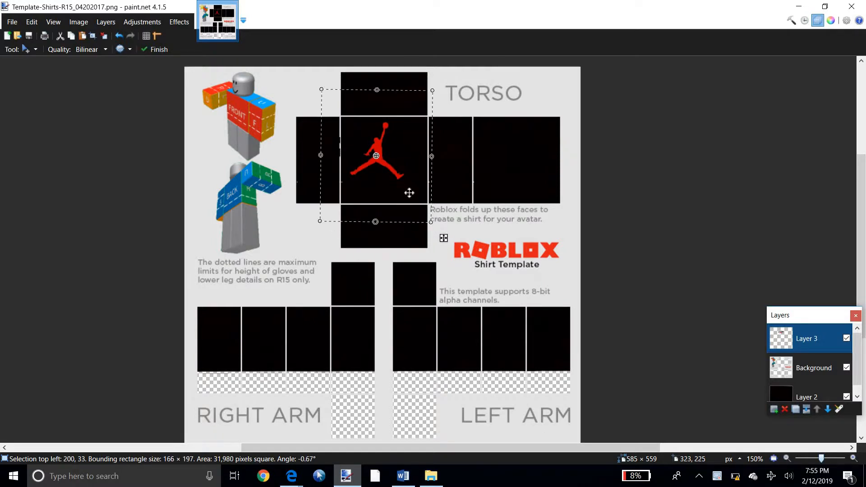
pyautogui.moveTo(409, 192); pyautogui.dragTo(423, 192)
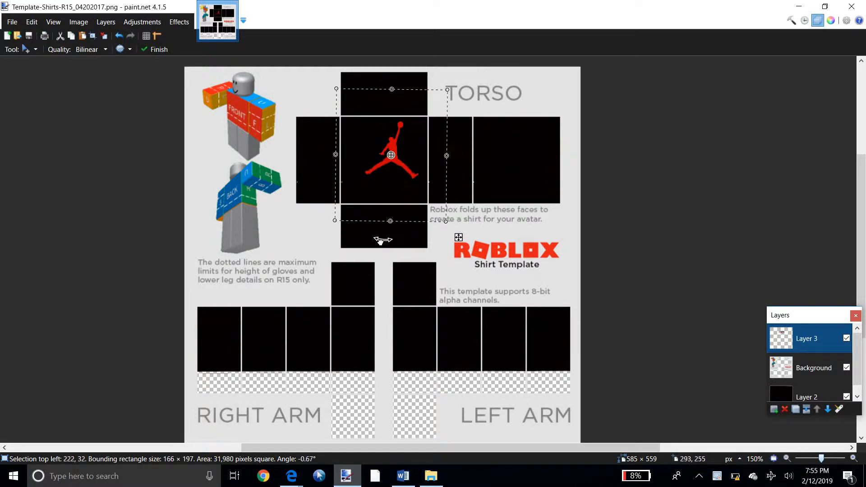
pyautogui.moveTo(380, 240); pyautogui.dragTo(355, 238)
pyautogui.moveTo(355, 239); pyautogui.dragTo(408, 170)
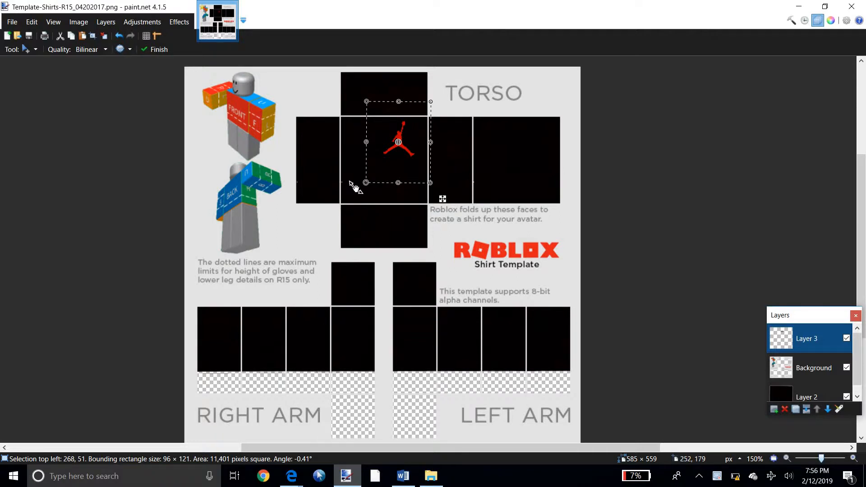
# Start a text entry with the Text tool on the torso's back panel and set the primary color to red
pyautogui.click(28, 49)
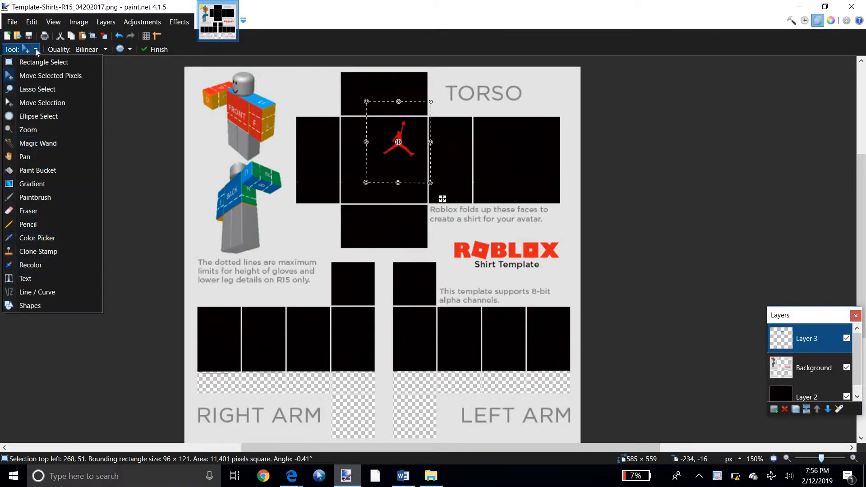
pyautogui.click(63, 279)
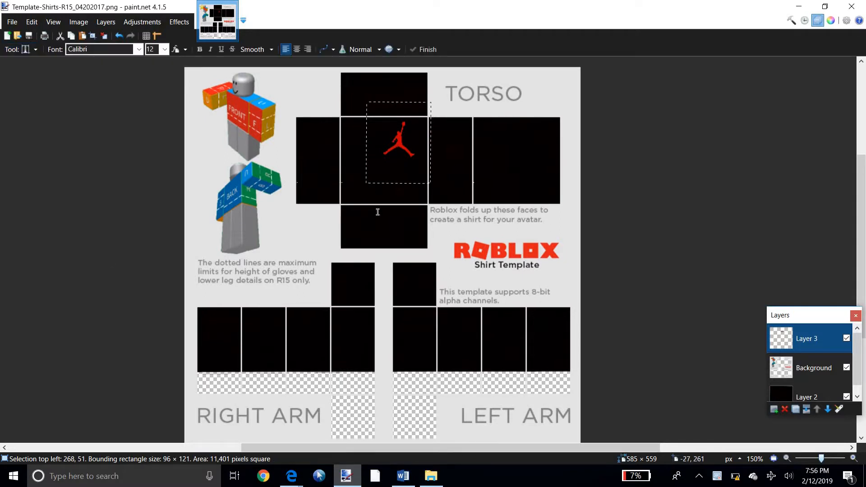
pyautogui.click(488, 155)
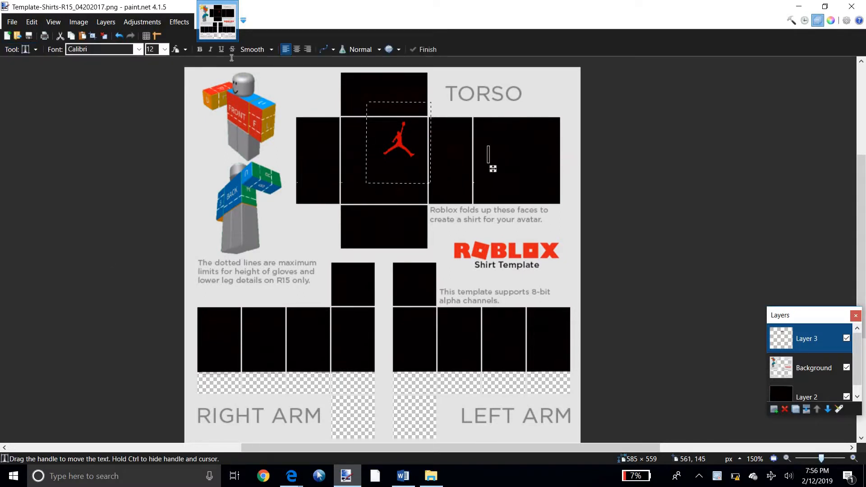
pyautogui.click(832, 22)
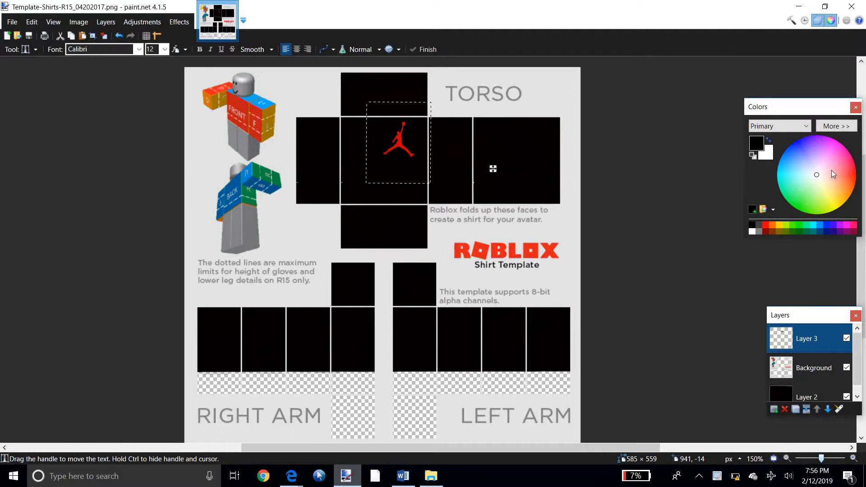
pyautogui.moveTo(832, 172); pyautogui.dragTo(844, 172)
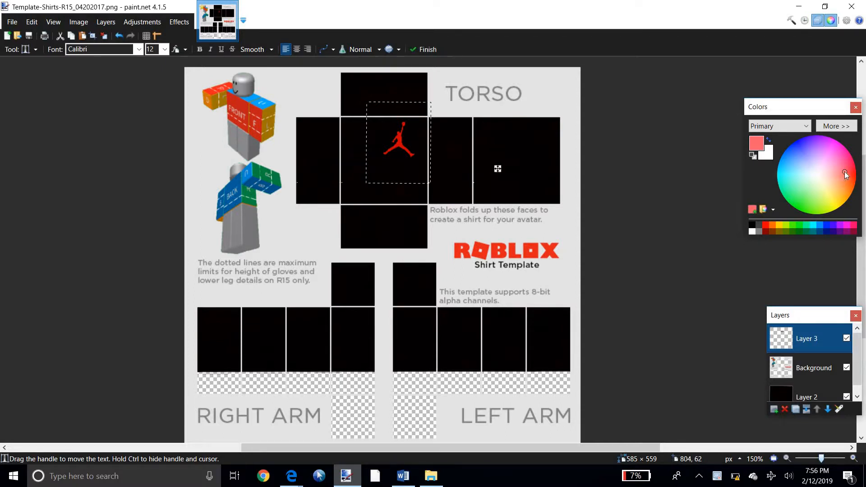
pyautogui.moveTo(844, 172); pyautogui.dragTo(847, 175)
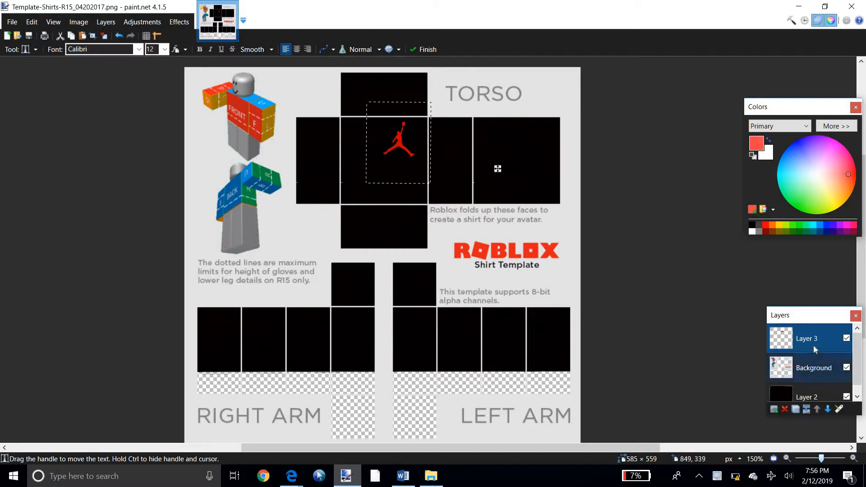
# Move Layer 3 below the Background layer and make Background the active layer
pyautogui.moveTo(813, 345); pyautogui.dragTo(816, 372)
pyautogui.click(796, 336)
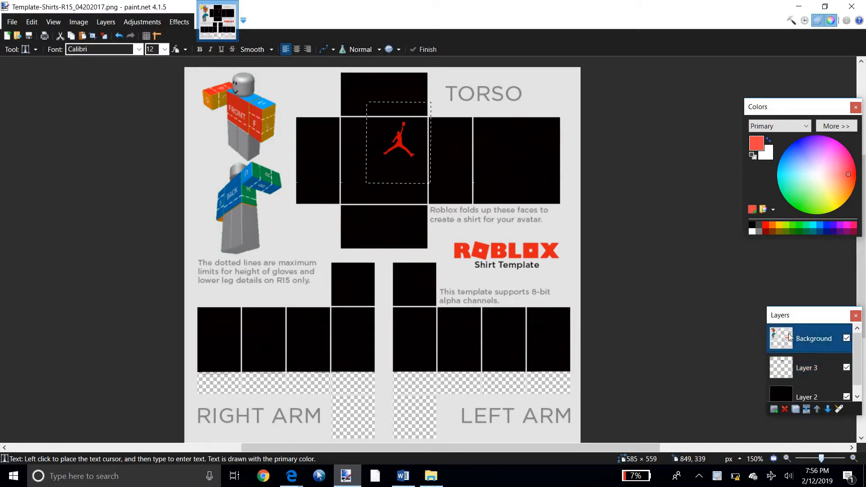
pyautogui.click(499, 173)
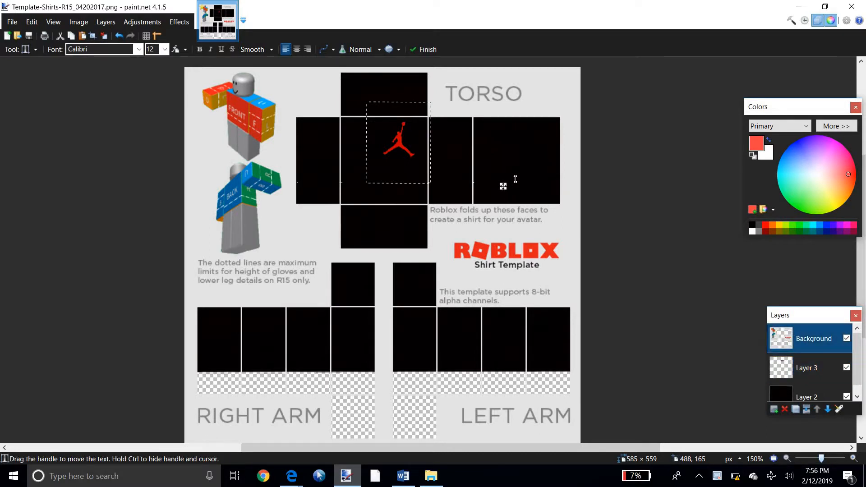
pyautogui.click(784, 361)
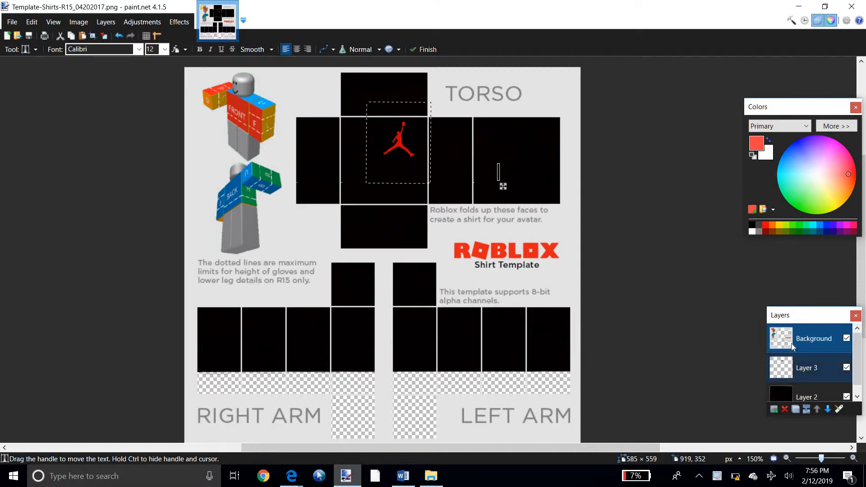
pyautogui.click(790, 344)
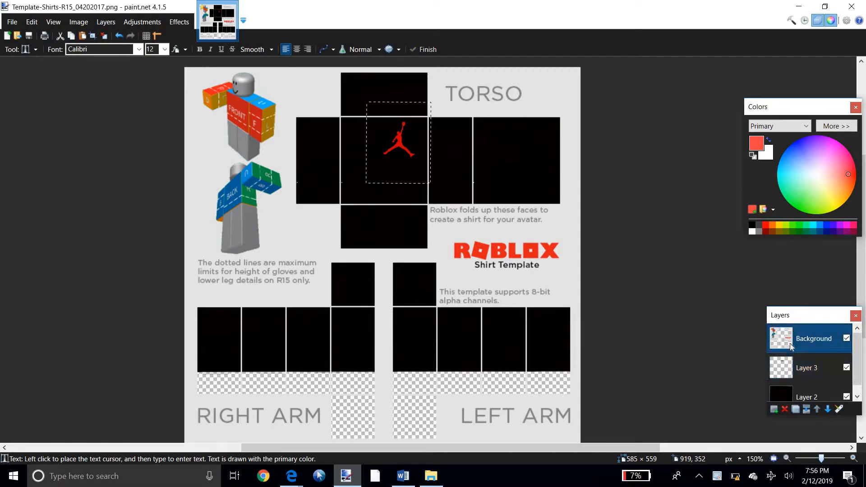
# Try to add text to the torso's back panel on the Background layer and erase it
pyautogui.click(479, 151)
pyautogui.write('text')
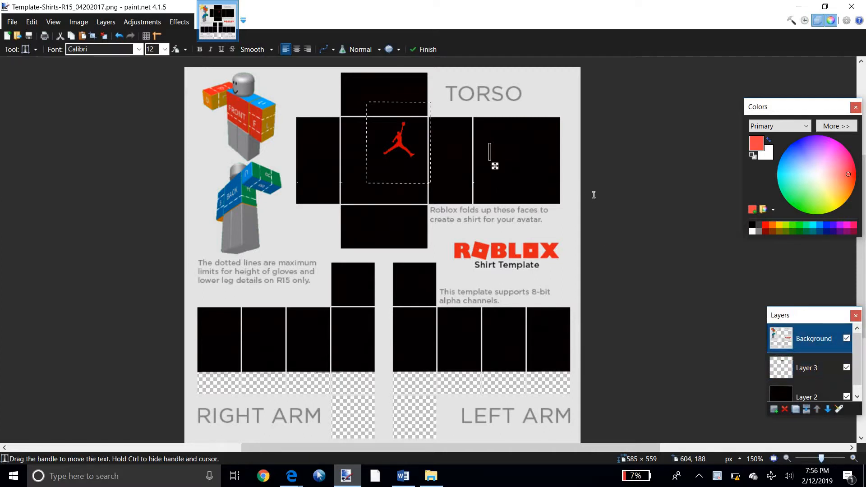
pyautogui.press('BackSpace')
pyautogui.press('BackSpace')
pyautogui.press('BackSpace')
pyautogui.press('BackSpace')
# Add a new layer above Background, place a text cursor on the torso's back panel, and close the Layers window
pyautogui.click(774, 409)
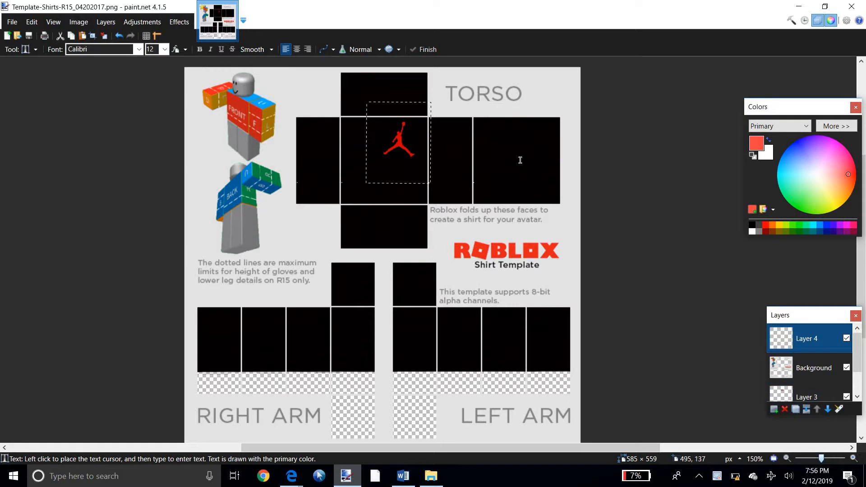
pyautogui.click(487, 156)
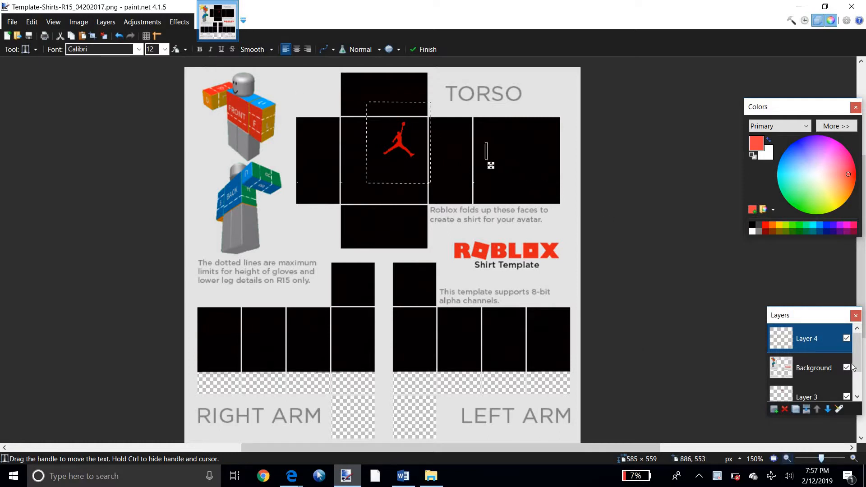
pyautogui.click(856, 315)
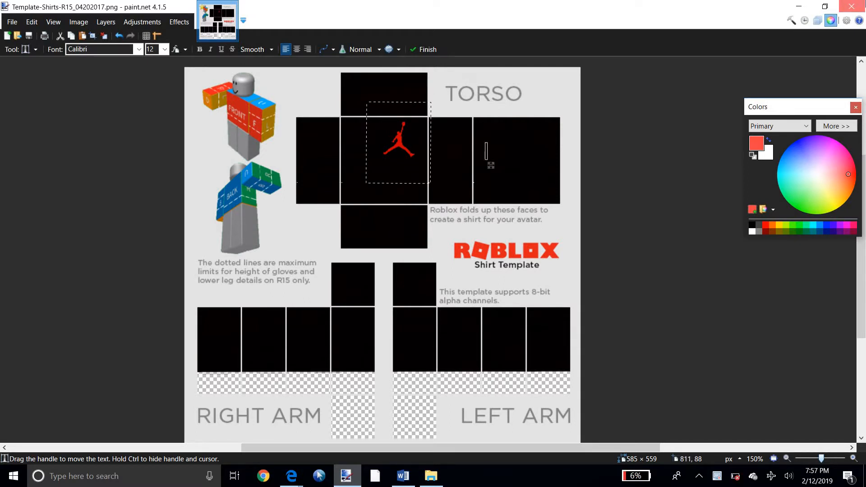
# Save the design as the PNG file Template-Shirts-R15_04202017 in the Camera Roll folder, accepting the 32-bit save configuration
pyautogui.click(19, 26)
pyautogui.click(61, 123)
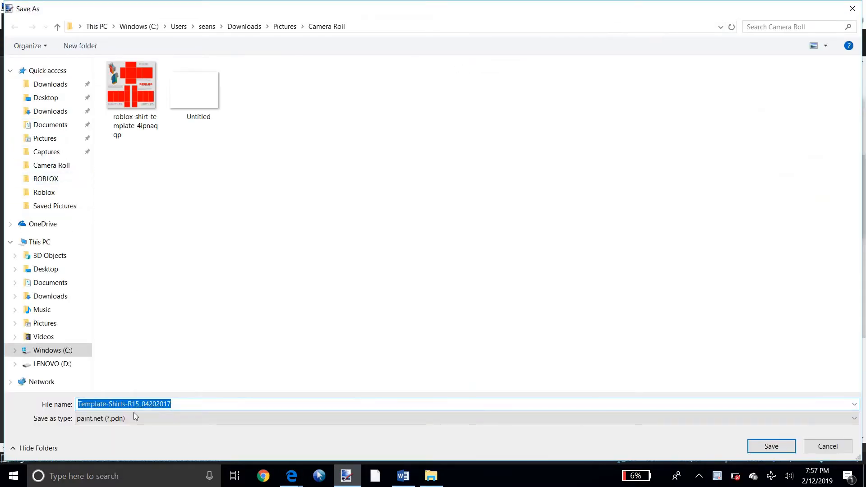
pyautogui.click(134, 418)
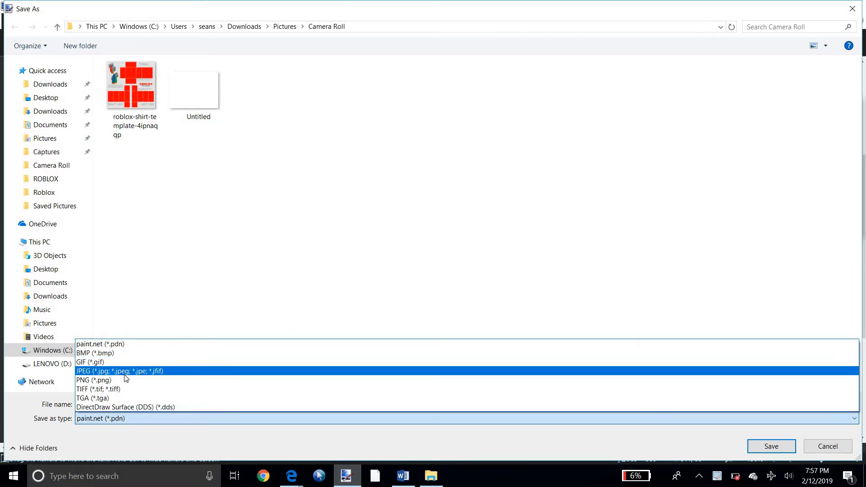
pyautogui.click(123, 379)
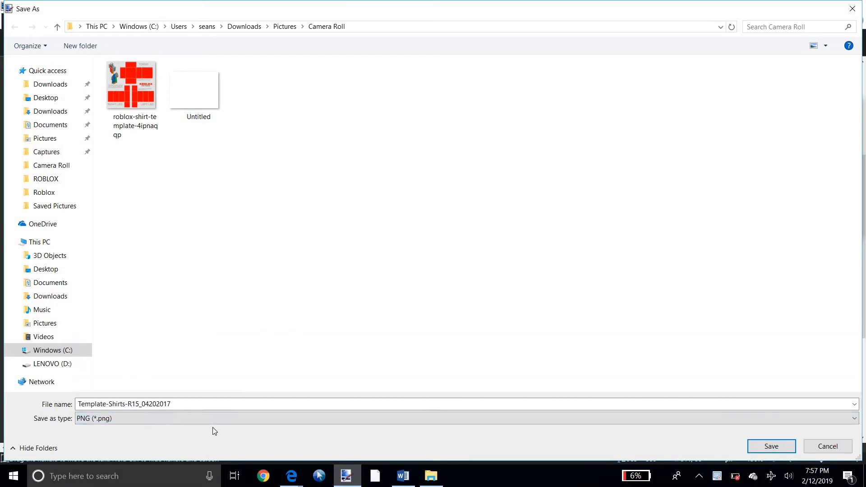
pyautogui.click(771, 446)
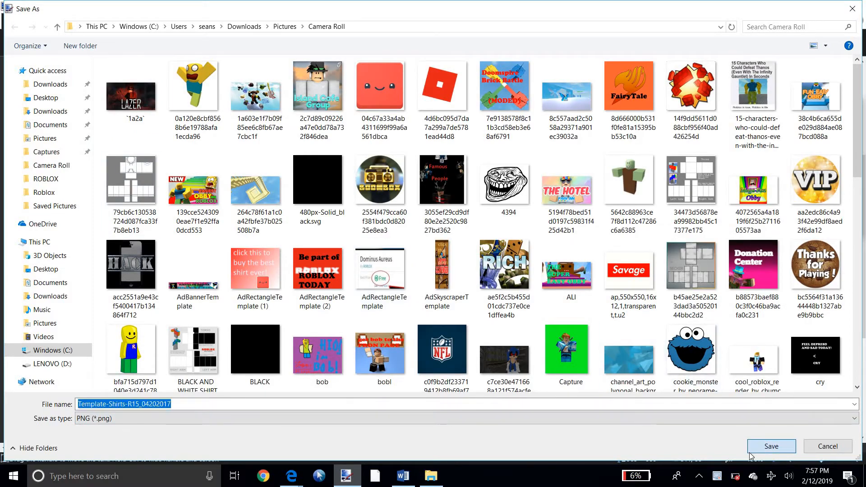
pyautogui.click(458, 240)
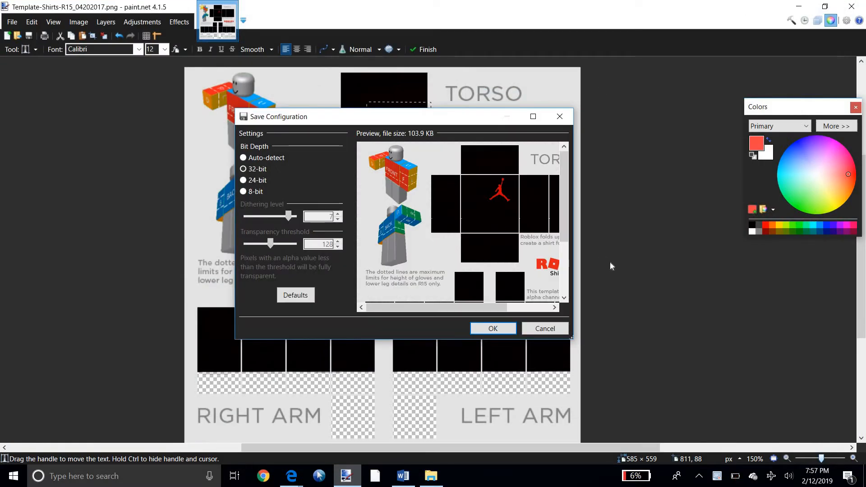
pyautogui.click(498, 329)
pyautogui.click(447, 273)
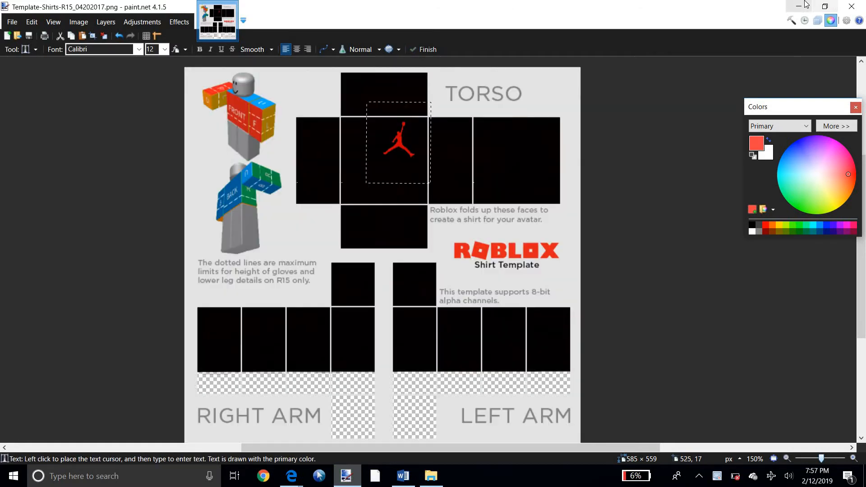
# Switch to the Roblox Create a Shirt page in Edge and choose Template-Shirts-R15_04202017 from Camera Roll as the shirt image
pyautogui.click(799, 6)
pyautogui.click(65, 3)
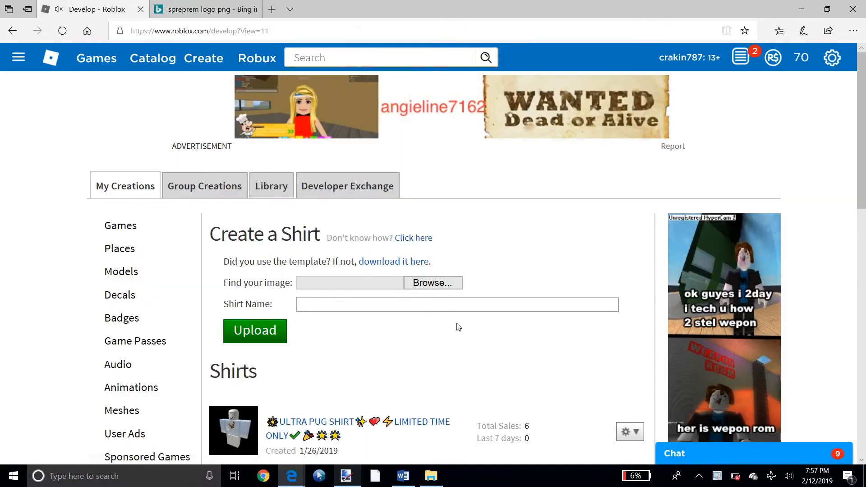
pyautogui.click(426, 282)
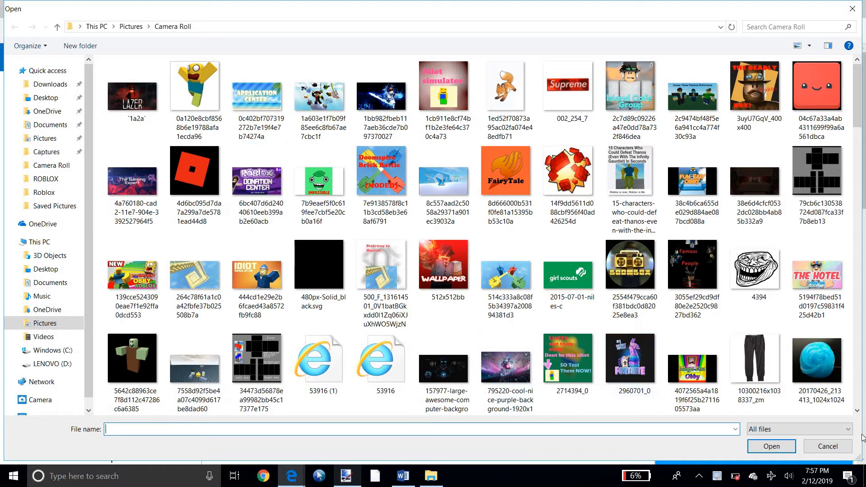
pyautogui.click(857, 411)
pyautogui.click(857, 411)
pyautogui.click(857, 411)
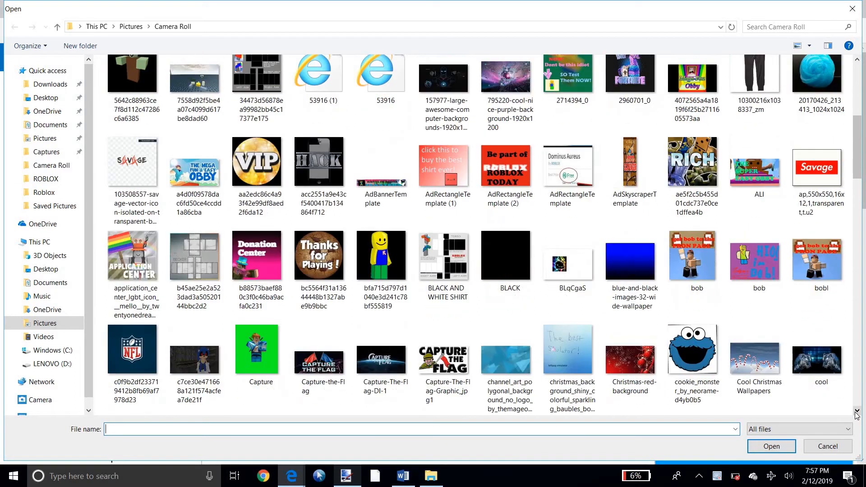
pyautogui.click(857, 411)
pyautogui.click(857, 411)
pyautogui.click(857, 411)
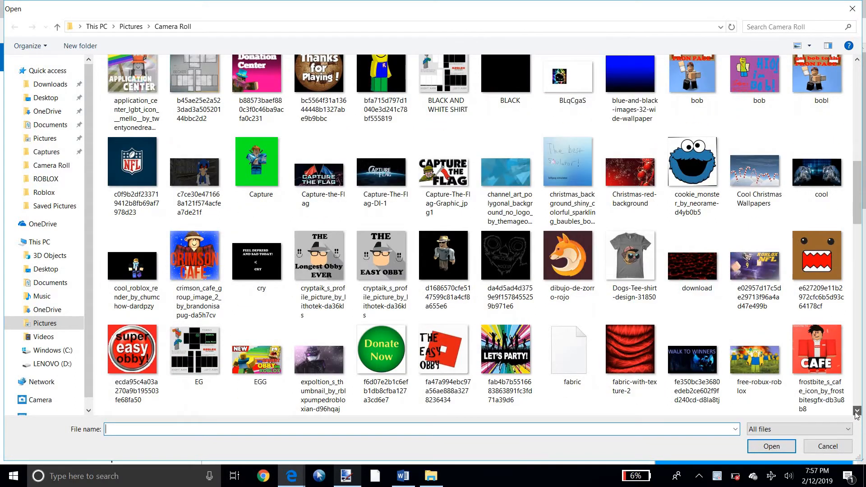
pyautogui.click(857, 411)
pyautogui.click(857, 411)
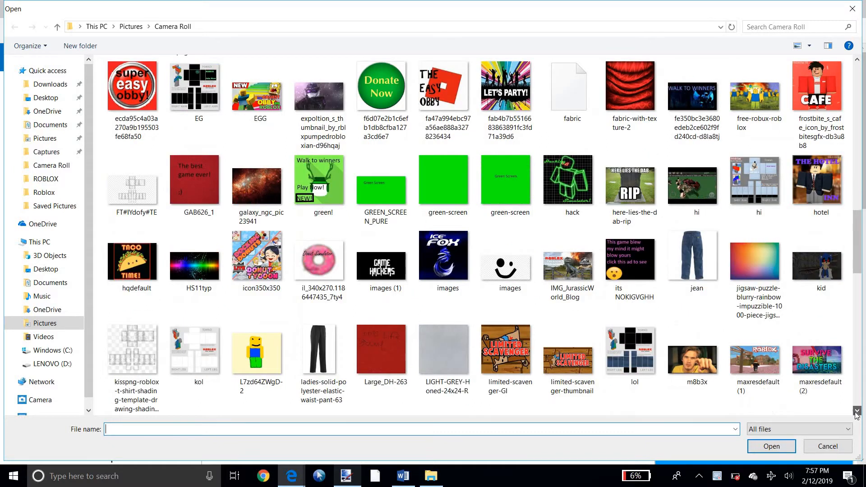
pyautogui.click(857, 411)
pyautogui.click(857, 411)
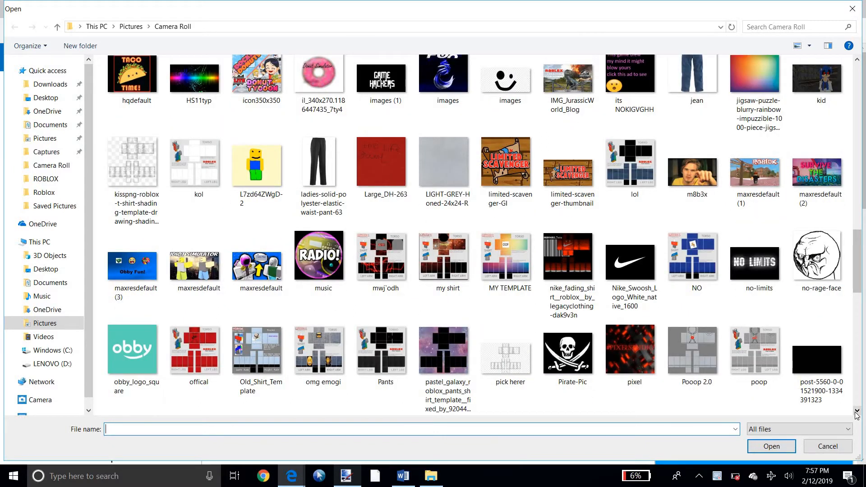
pyautogui.click(857, 412)
pyautogui.click(857, 411)
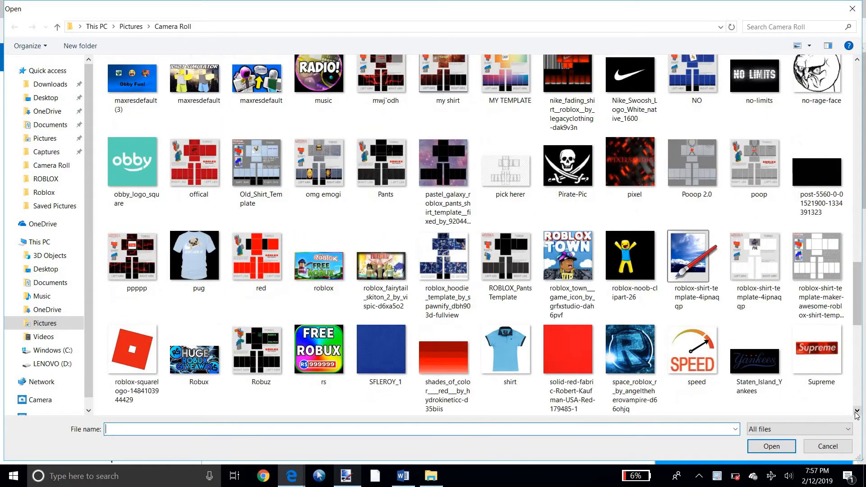
pyautogui.click(857, 413)
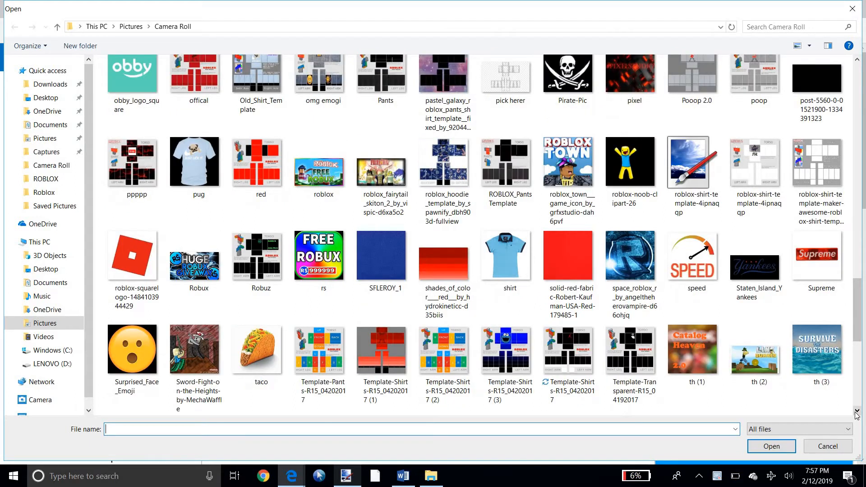
pyautogui.doubleClick(567, 354)
# Replace the shirt name with "Jordan Shirt" and upload the shirt
pyautogui.click(403, 305)
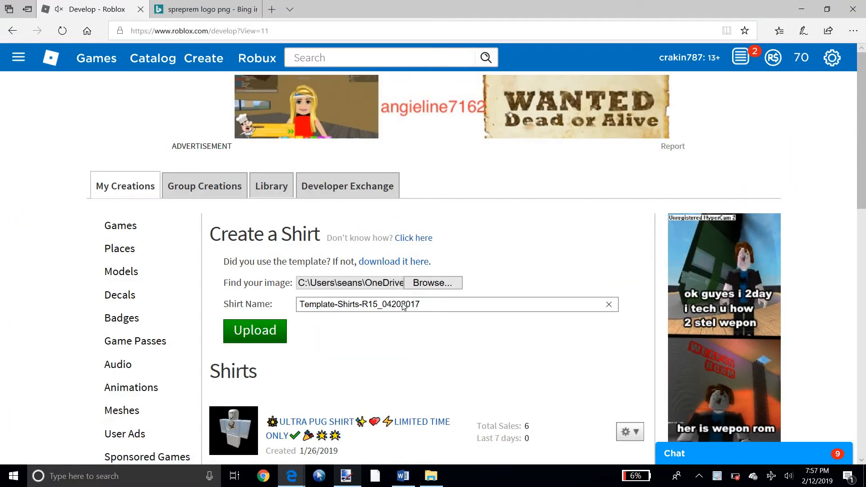
pyautogui.keyDown('shift'); pyautogui.click(322, 304); pyautogui.keyUp('shift')
pyautogui.press('BackSpace')
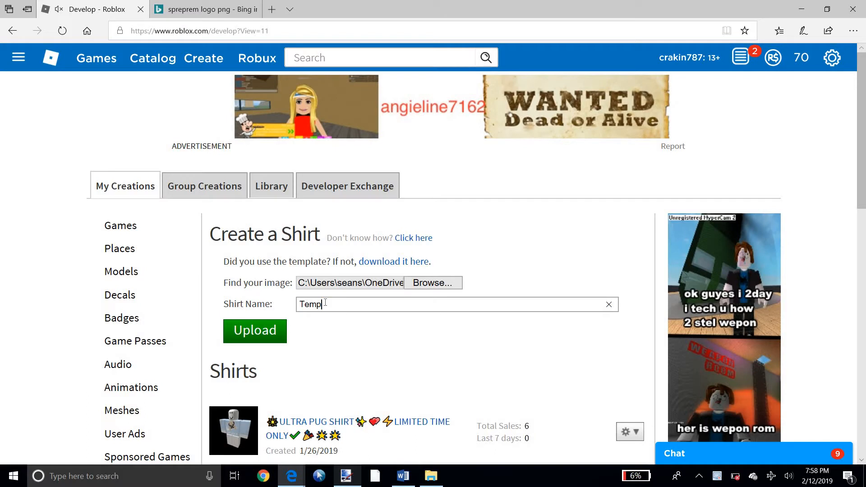
pyautogui.press('BackSpace')
pyautogui.press('BackSpace')
pyautogui.press('BackSpace')
pyautogui.write('Jordnz')
pyautogui.press('BackSpace')
pyautogui.press('BackSpace')
pyautogui.write('an Sh')
pyautogui.moveTo(266, 313); pyautogui.dragTo(329, 443)
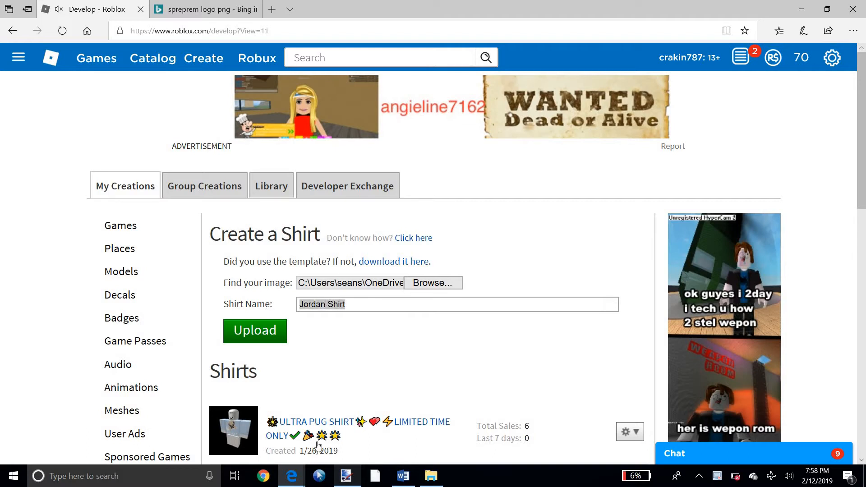
pyautogui.click(284, 328)
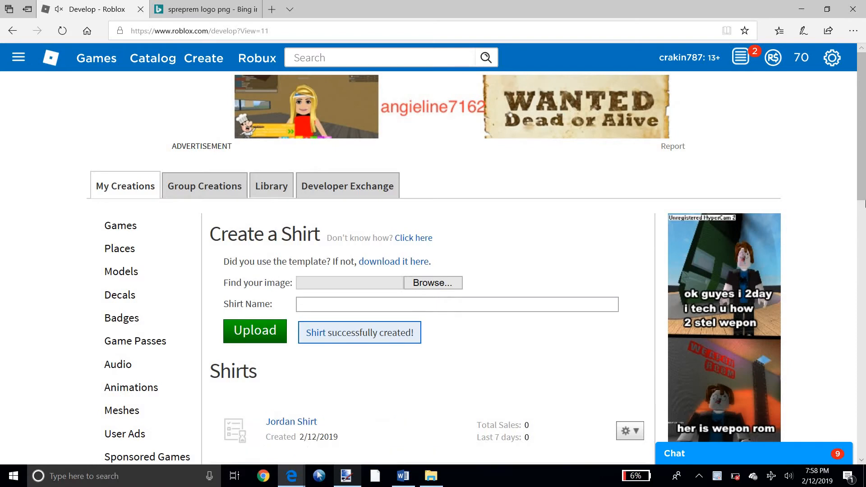
# Open the options for the newly uploaded Jordan Shirt in the Shirts list
pyautogui.moveTo(862, 138); pyautogui.dragTo(864, 191)
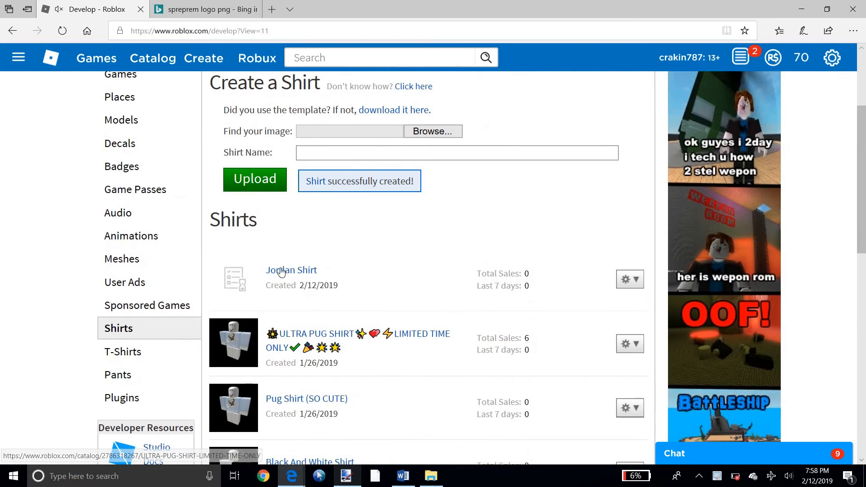
pyautogui.click(620, 293)
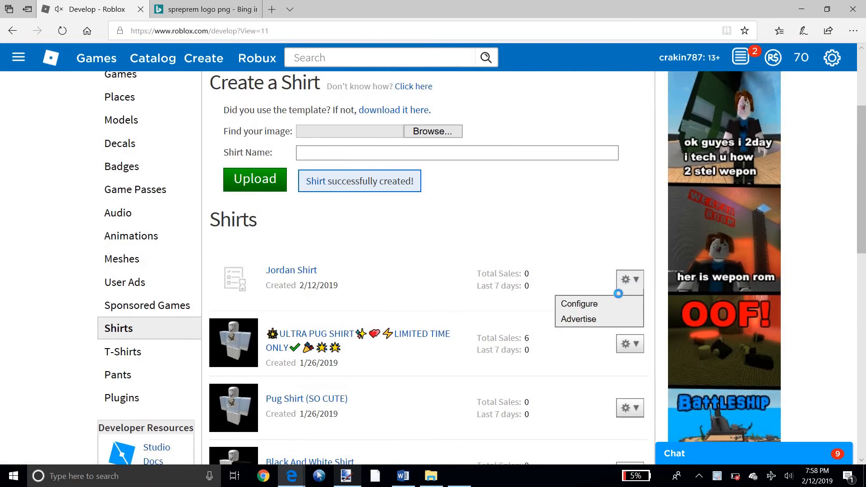